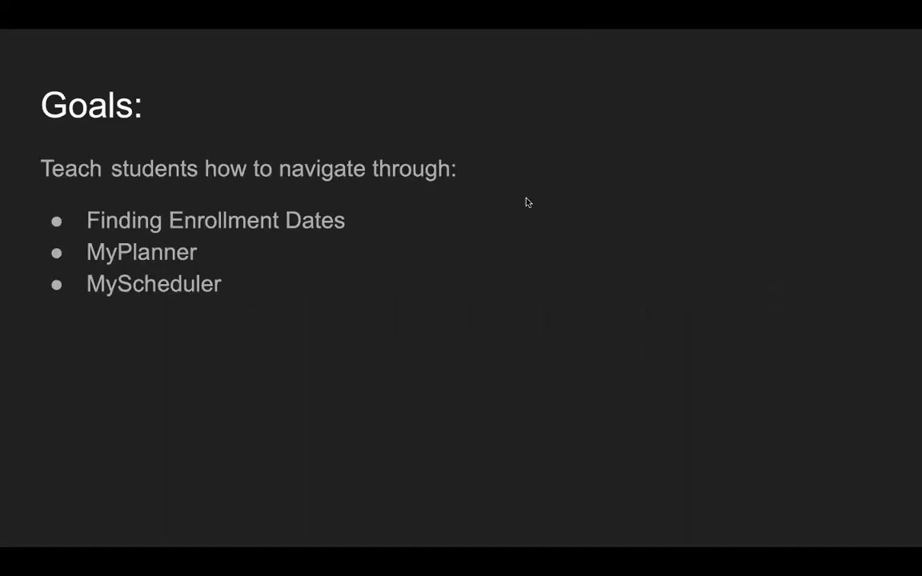
# Open the Summer 2020 Enrollment Dates details from the Student Center
pyautogui.hotkey('ctrl', 'Left')
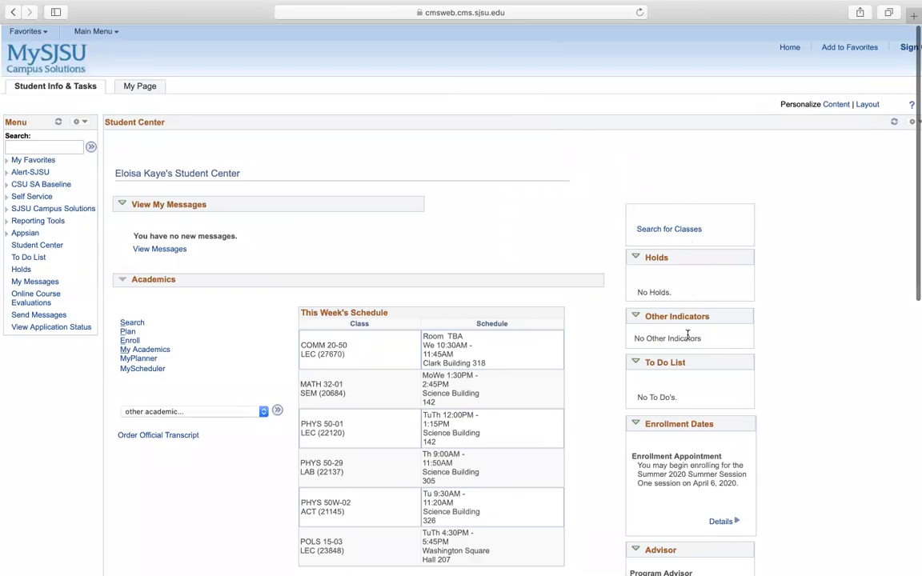
pyautogui.scroll(-2, 687, 335)
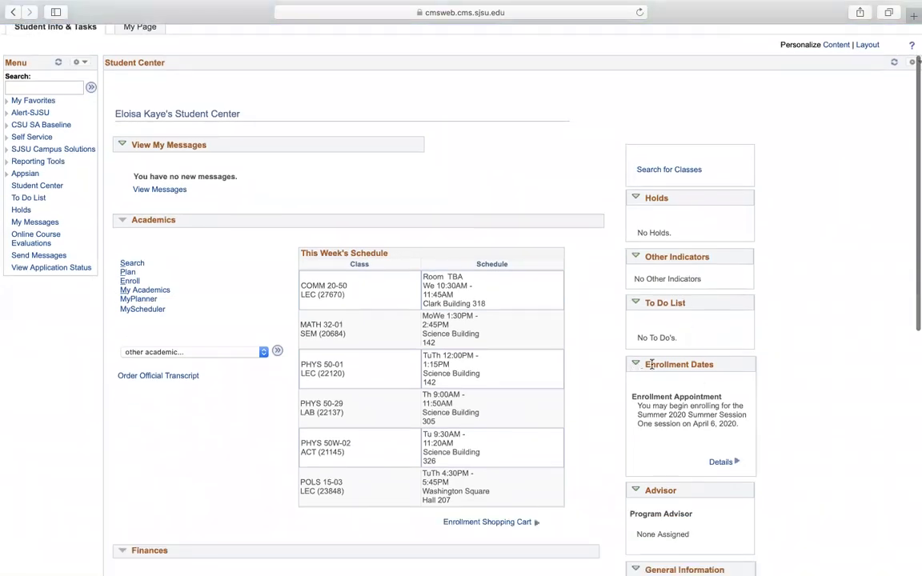
pyautogui.click(725, 464)
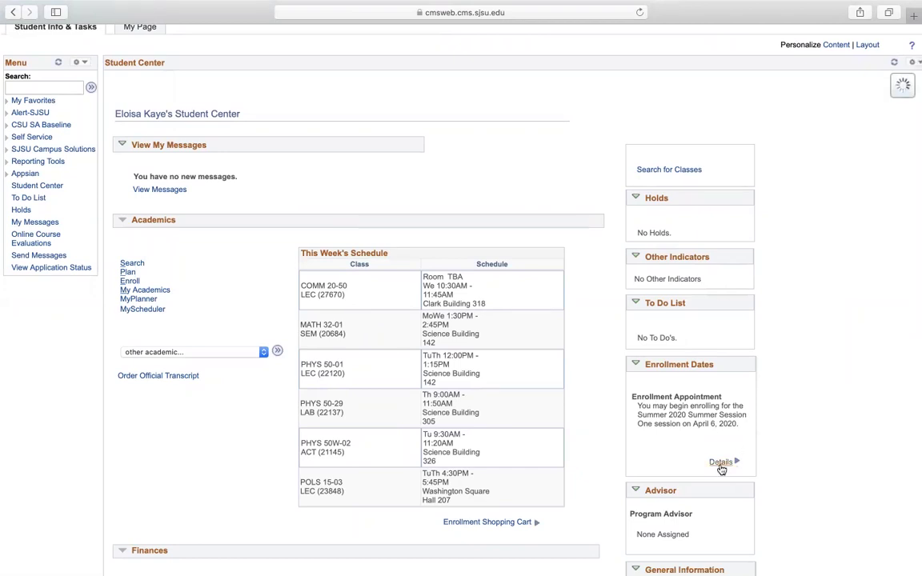
pyautogui.scroll(-2, 509, 425)
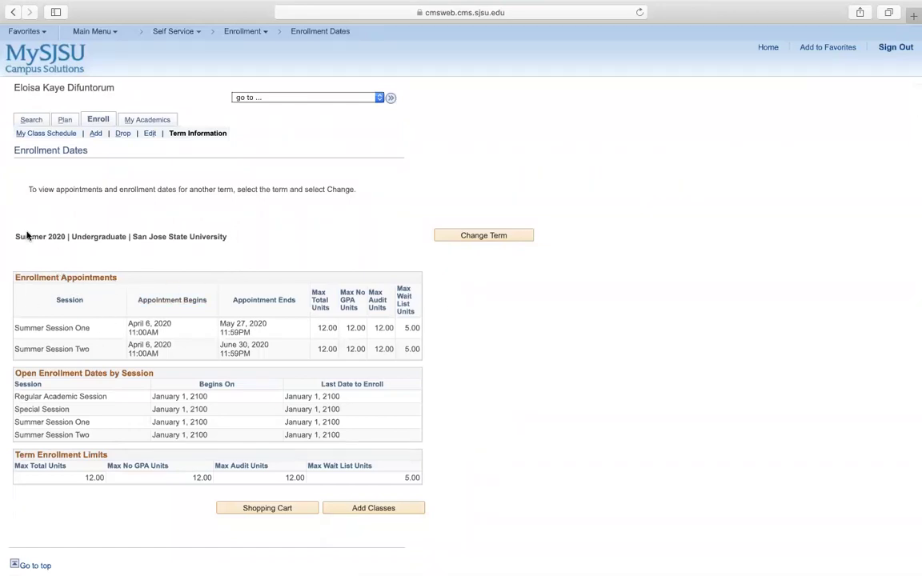
# Review the Fall 2020 enrollment appointment (May 11, 2020, 4:40PM), then return to the Student Center home
pyautogui.click(497, 237)
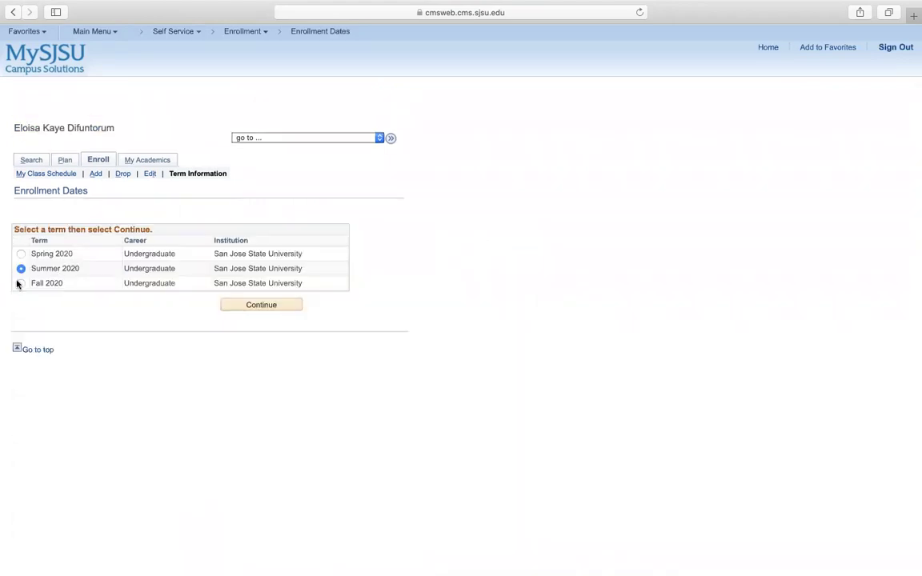
pyautogui.click(21, 284)
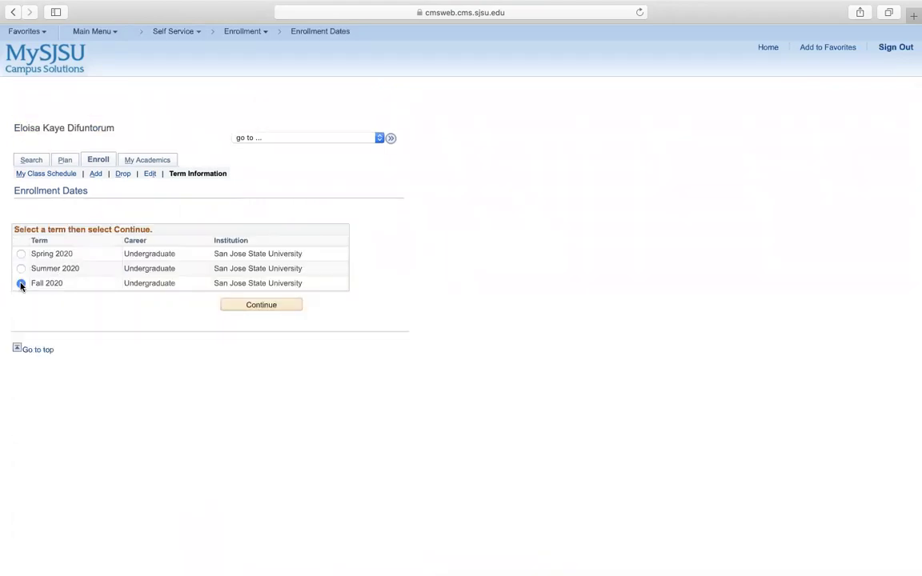
pyautogui.click(261, 305)
pyautogui.scroll(-1, 312, 320)
pyautogui.scroll(1, 117, 309)
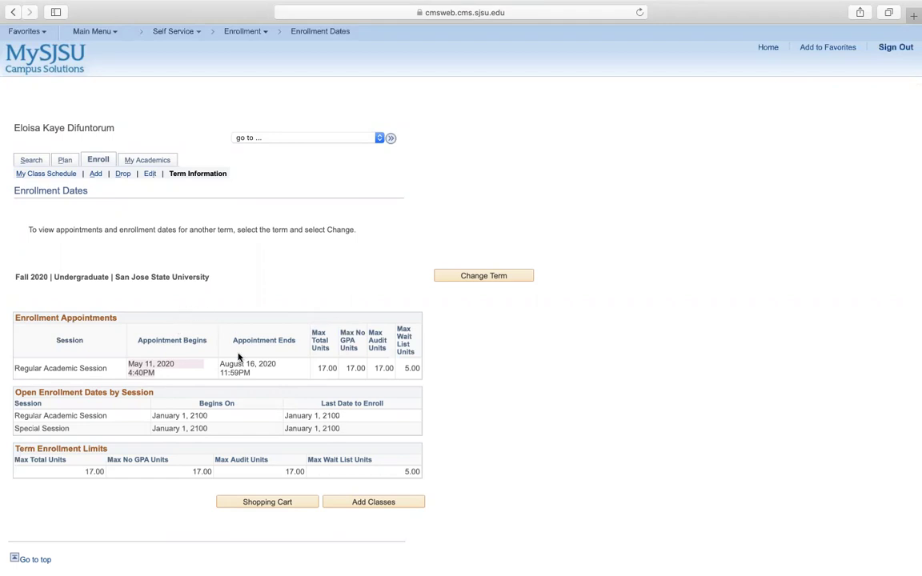
pyautogui.click(451, 277)
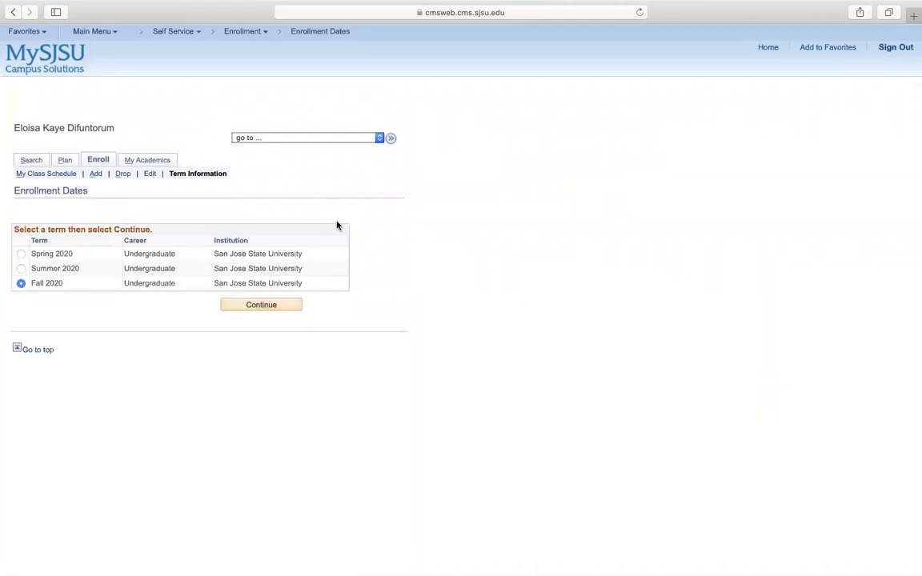
pyautogui.click(280, 305)
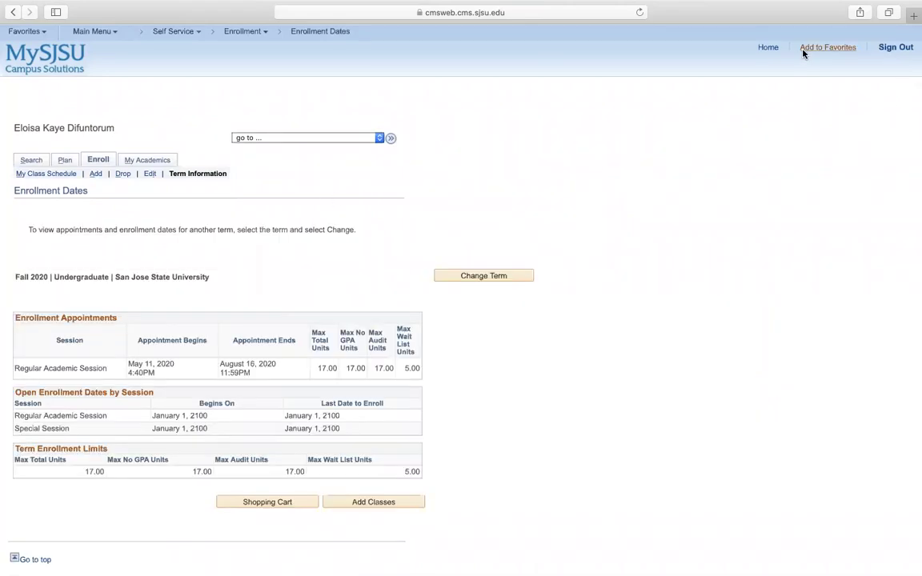
pyautogui.click(766, 47)
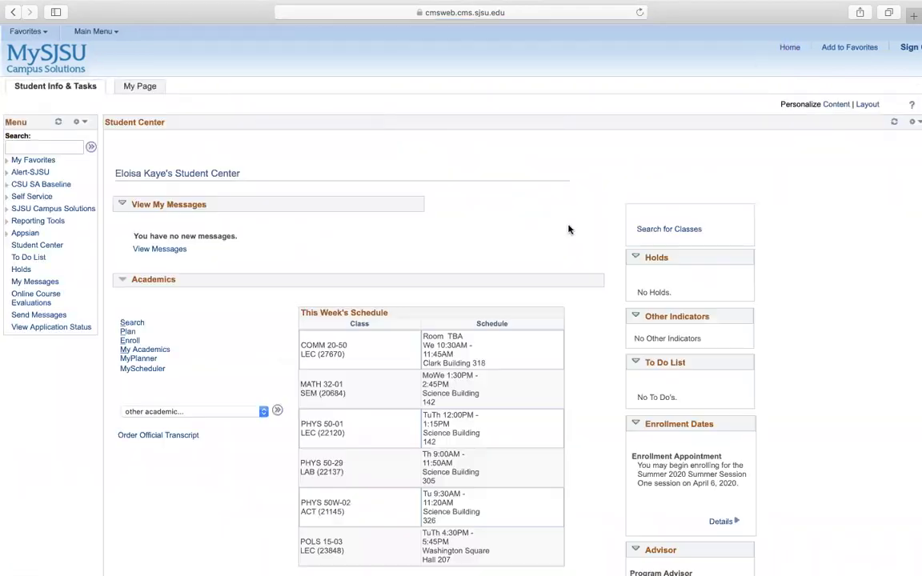
# Open MyPlanner and browse the Electrical Engineering overview with term unit preferences
pyautogui.click(139, 360)
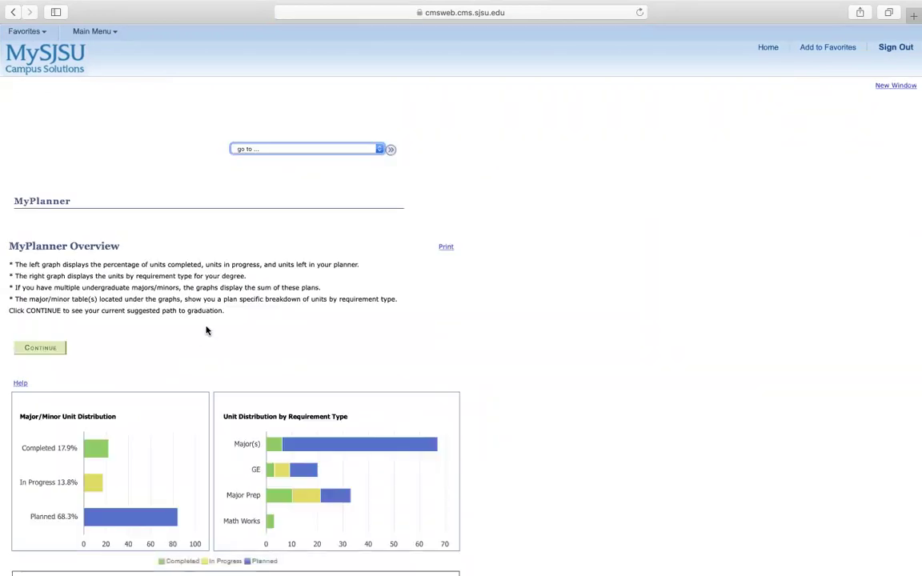
pyautogui.scroll(-3, 205, 329)
pyautogui.scroll(-1, 108, 346)
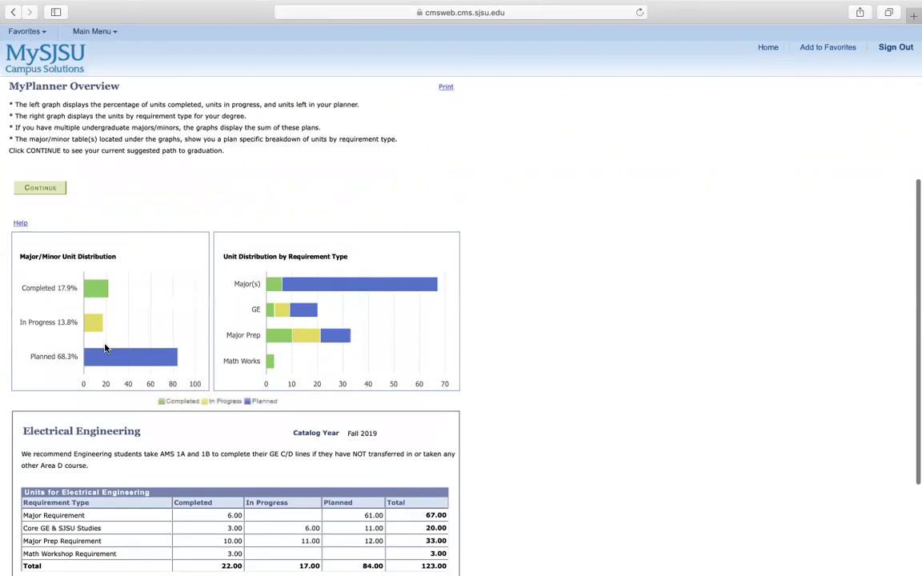
pyautogui.scroll(1, 136, 260)
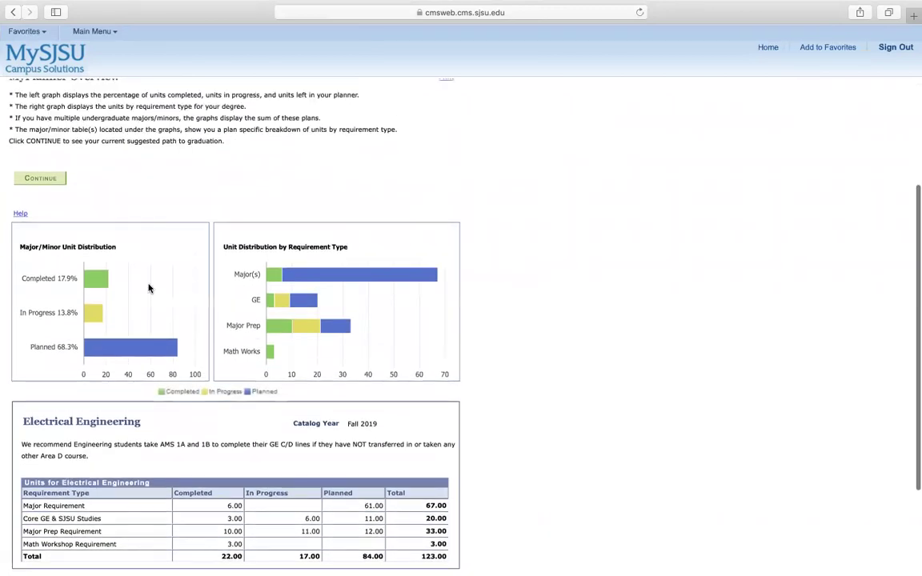
pyautogui.moveTo(73, 301)
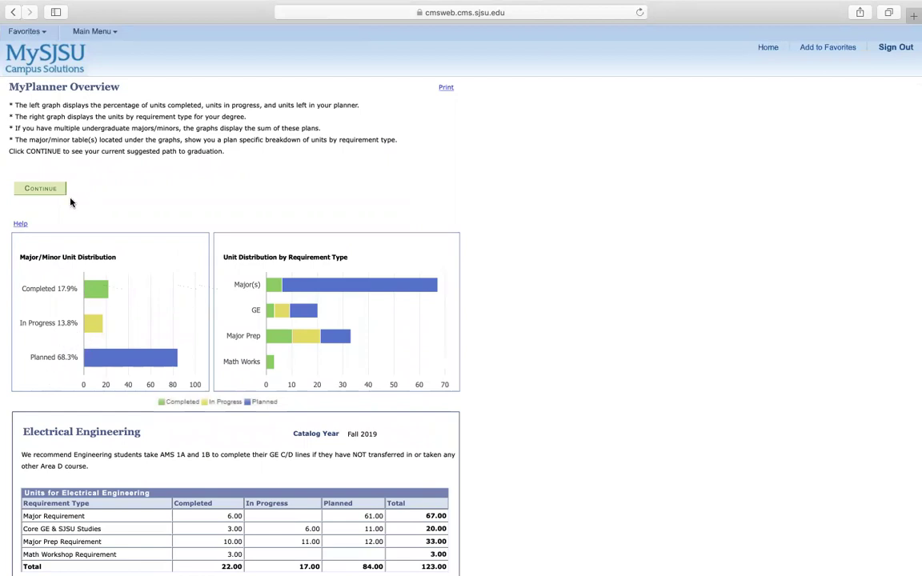
pyautogui.scroll(1, 70, 202)
# Continue to the suggested path to graduation and review the Fall 2020 planned courses
pyautogui.click(50, 230)
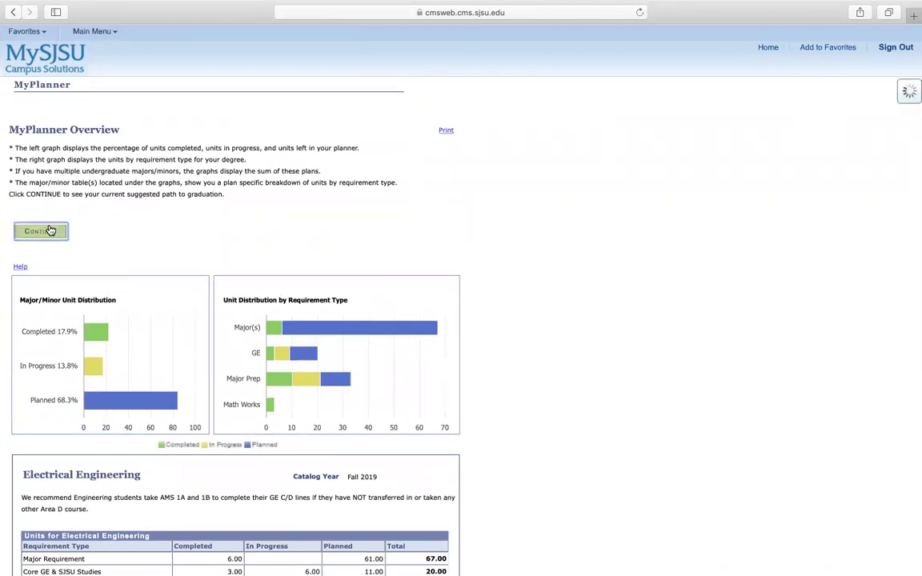
pyautogui.scroll(-5, 179, 344)
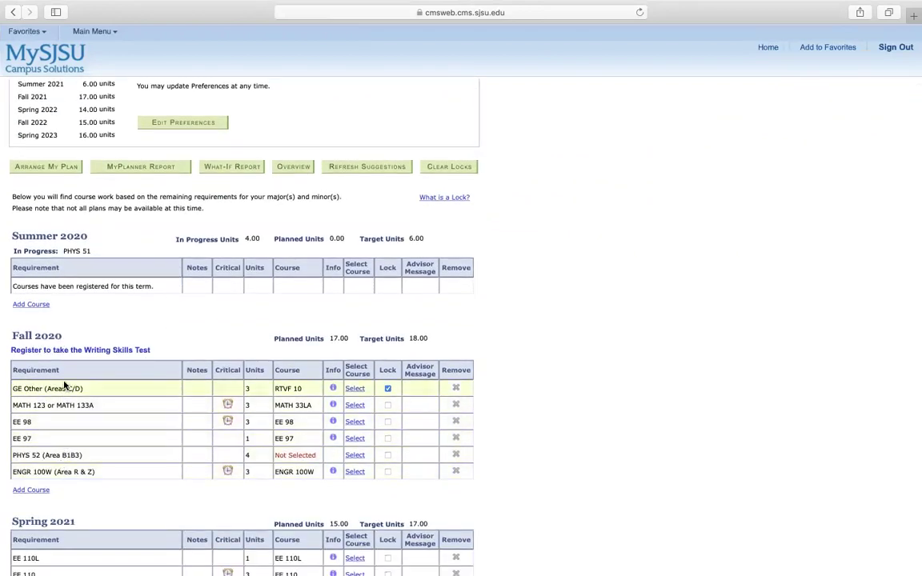
pyautogui.scroll(-1, 120, 352)
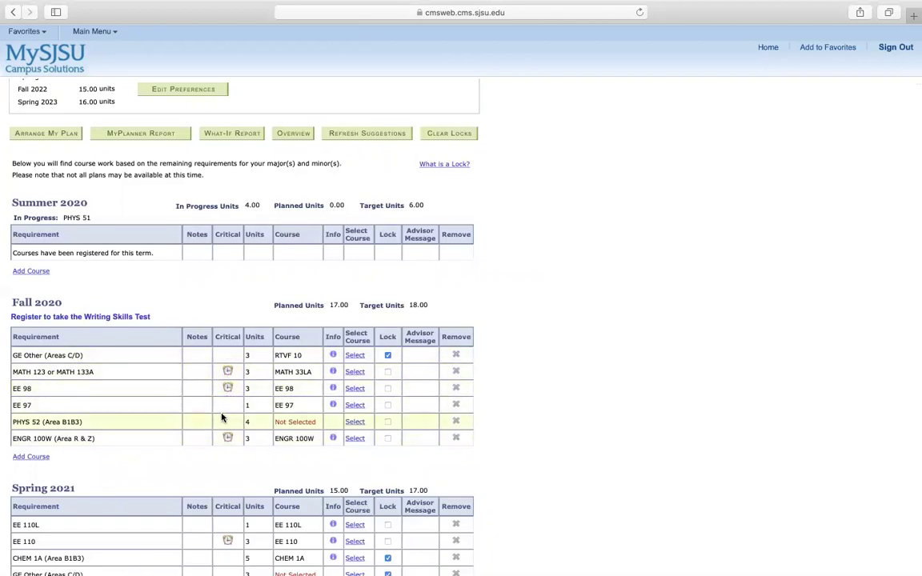
pyautogui.scroll(-2, 223, 417)
pyautogui.scroll(5, 372, 256)
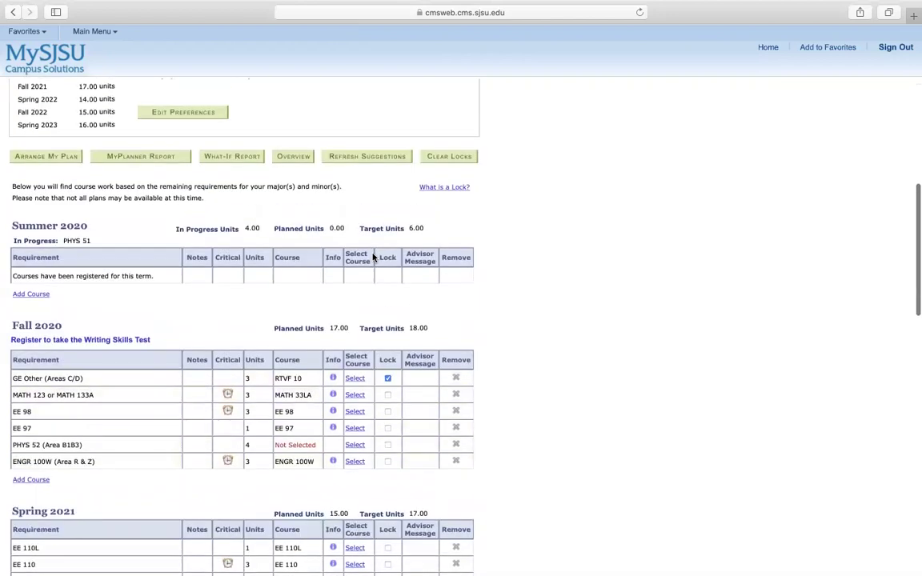
pyautogui.scroll(-1, 214, 279)
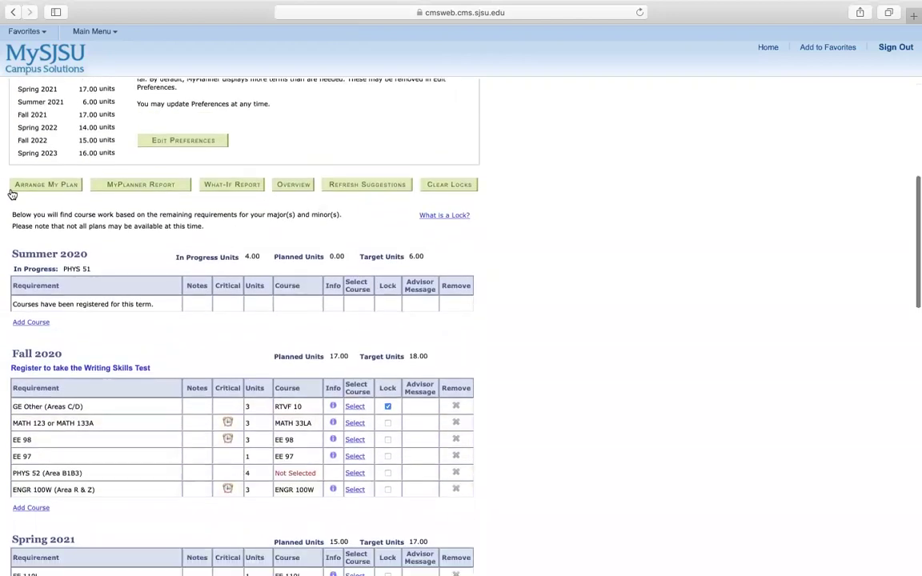
pyautogui.scroll(-2, 180, 284)
pyautogui.scroll(-1, 179, 284)
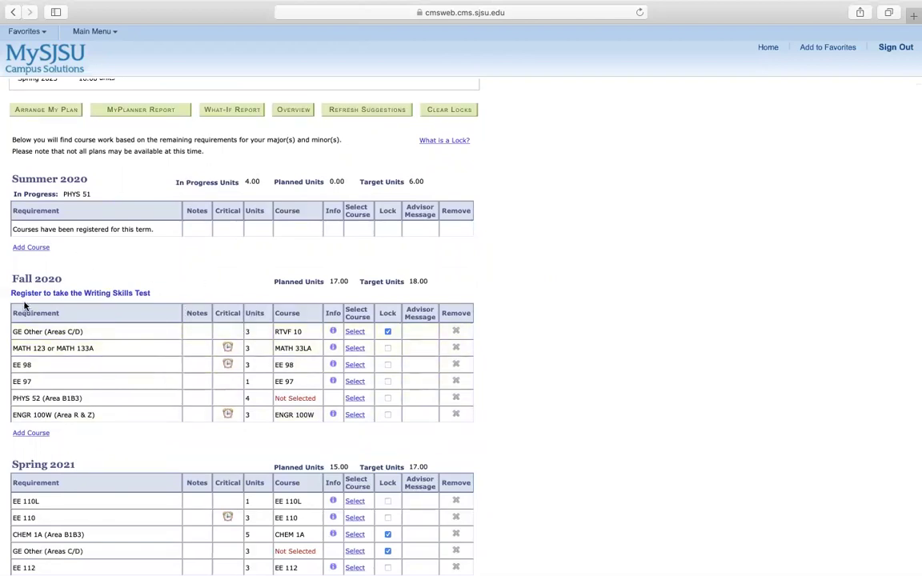
pyautogui.moveTo(11, 324); pyautogui.dragTo(101, 414)
pyautogui.click(93, 382)
pyautogui.scroll(3, 131, 346)
pyautogui.scroll(10, 131, 345)
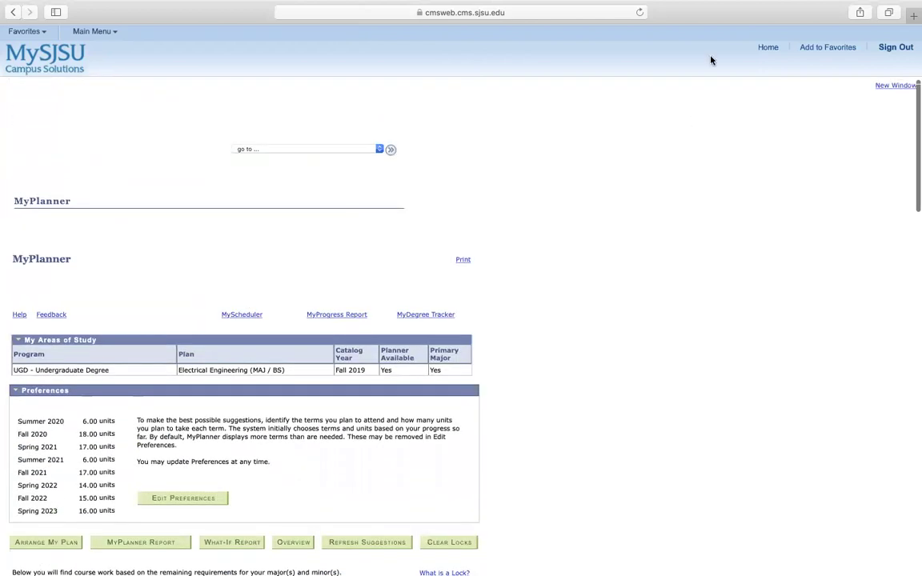
# From the Student Center's Academics links, launch MyScheduler for Fall 2020 in a new tab
pyautogui.click(764, 49)
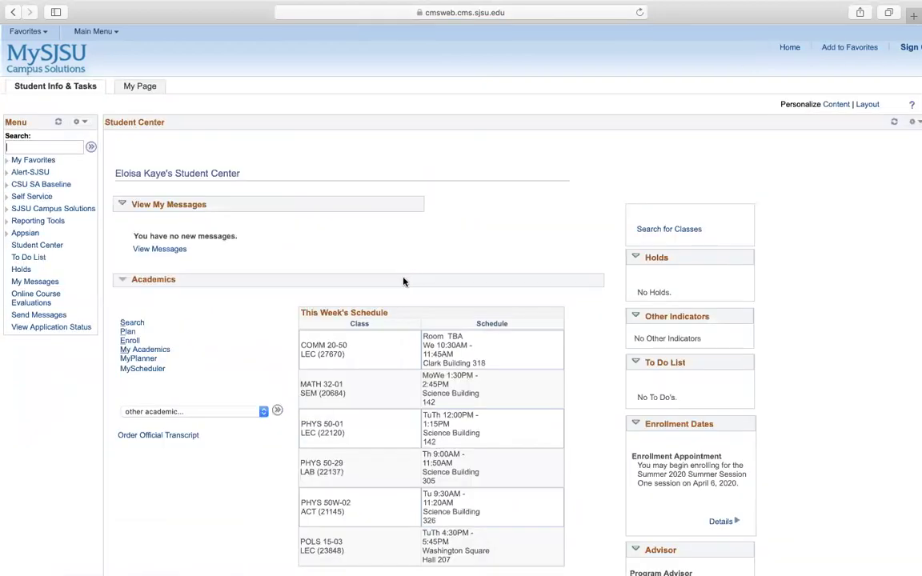
pyautogui.rightClick(154, 375)
pyautogui.click(127, 377)
pyautogui.click(129, 369)
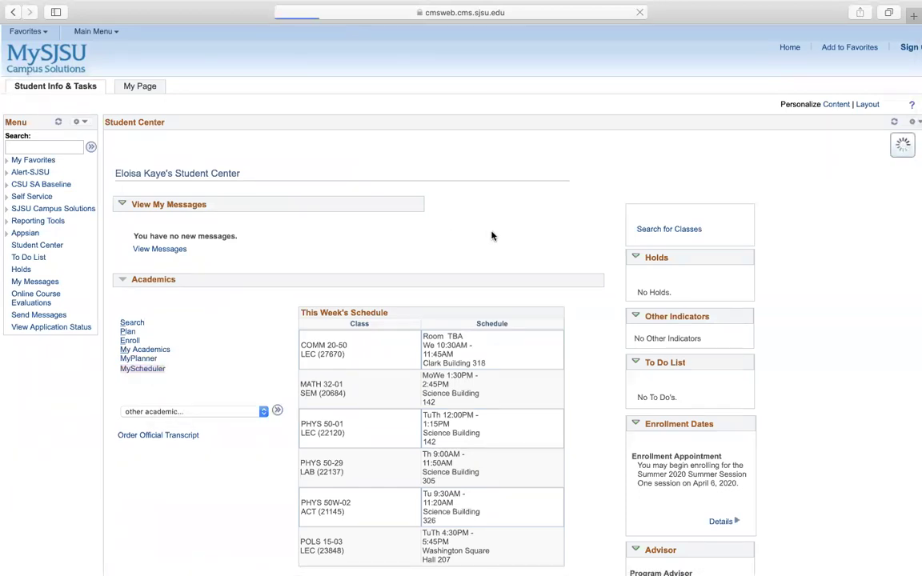
pyautogui.click(81, 194)
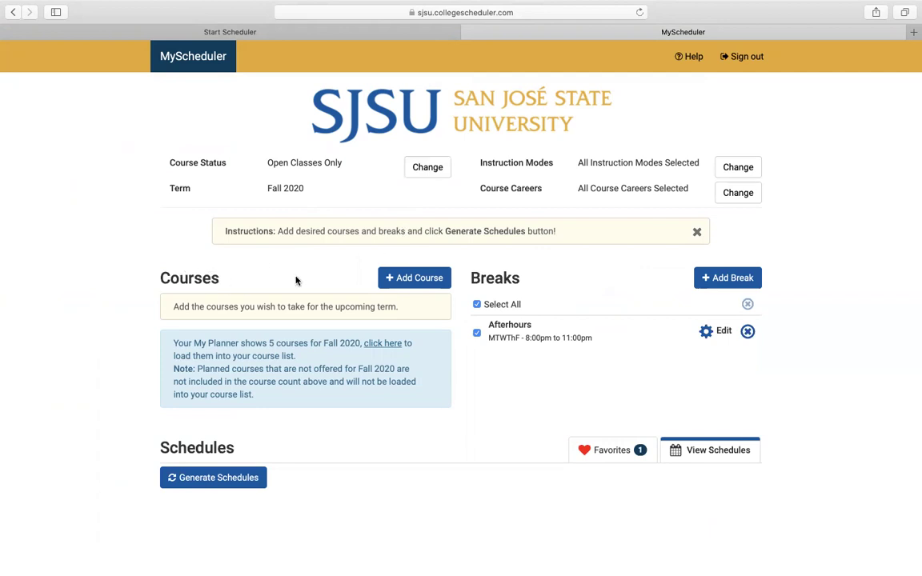
# Recheck the Fall 2020 course plan in MyPlanner on the student portal
pyautogui.click(423, 280)
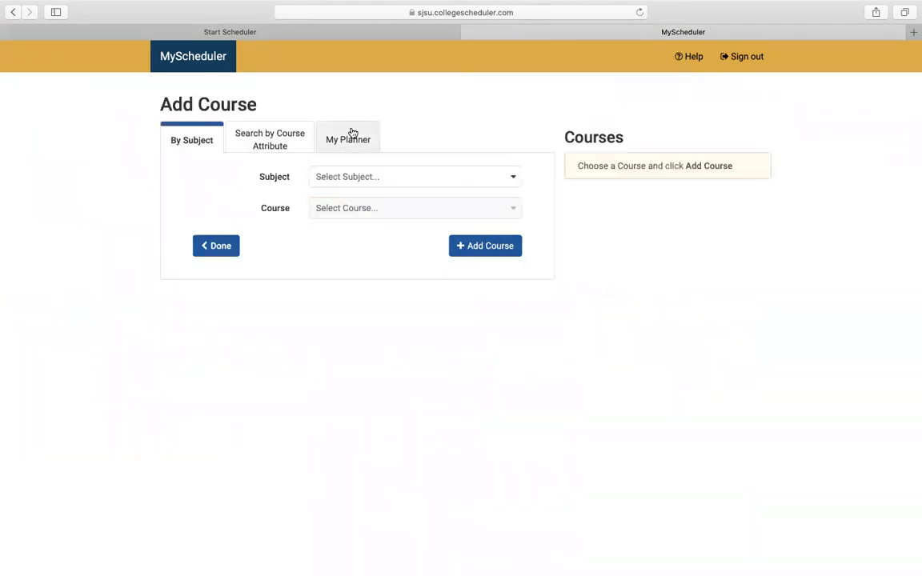
pyautogui.click(282, 32)
pyautogui.click(765, 63)
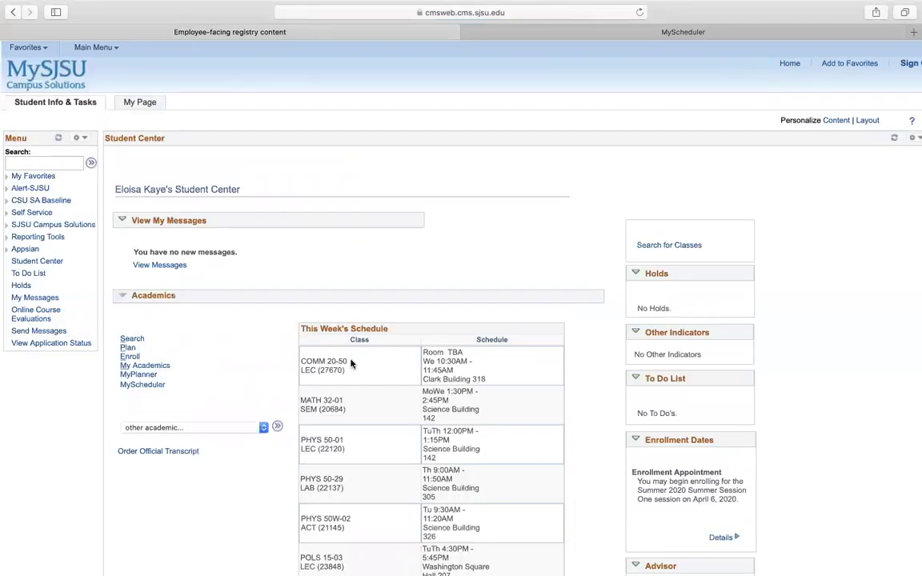
pyautogui.click(128, 378)
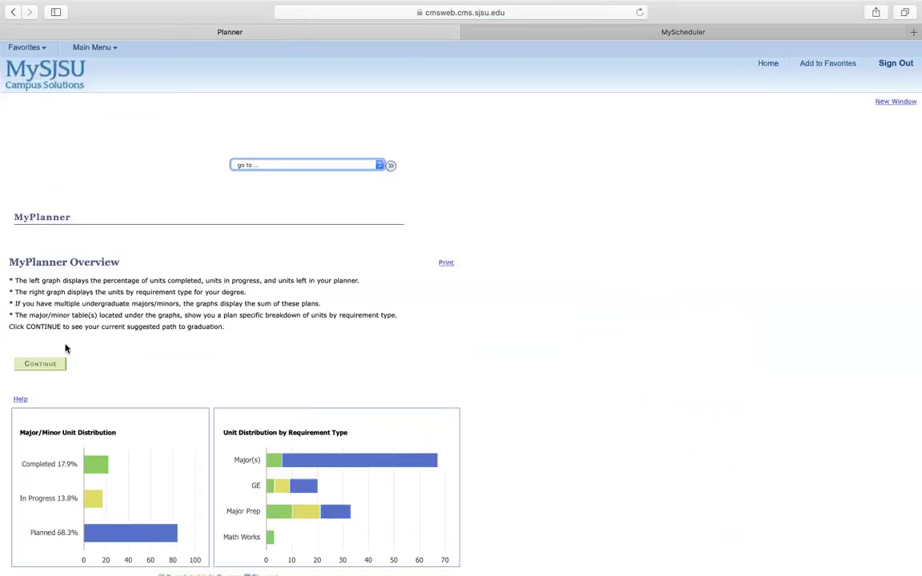
pyautogui.click(40, 364)
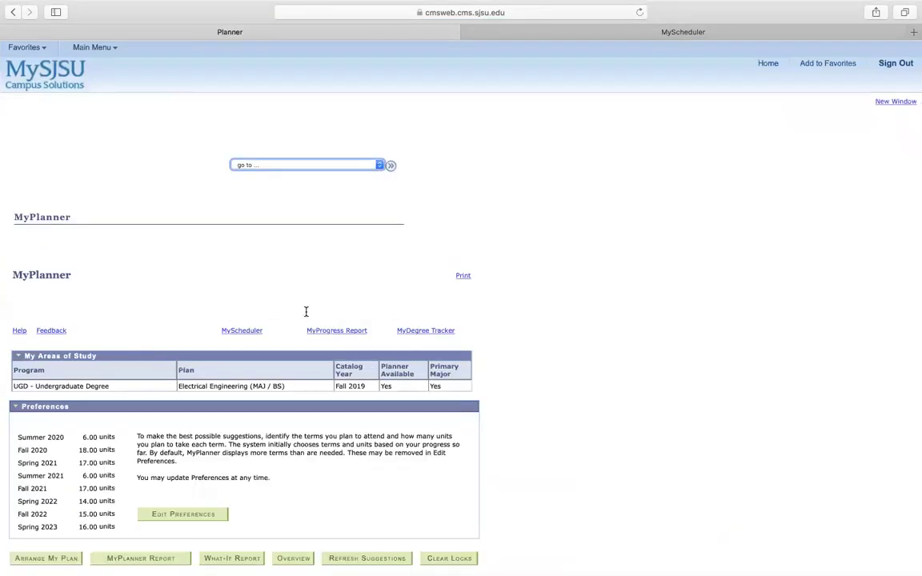
pyautogui.scroll(-5, 302, 320)
pyautogui.scroll(-2, 160, 416)
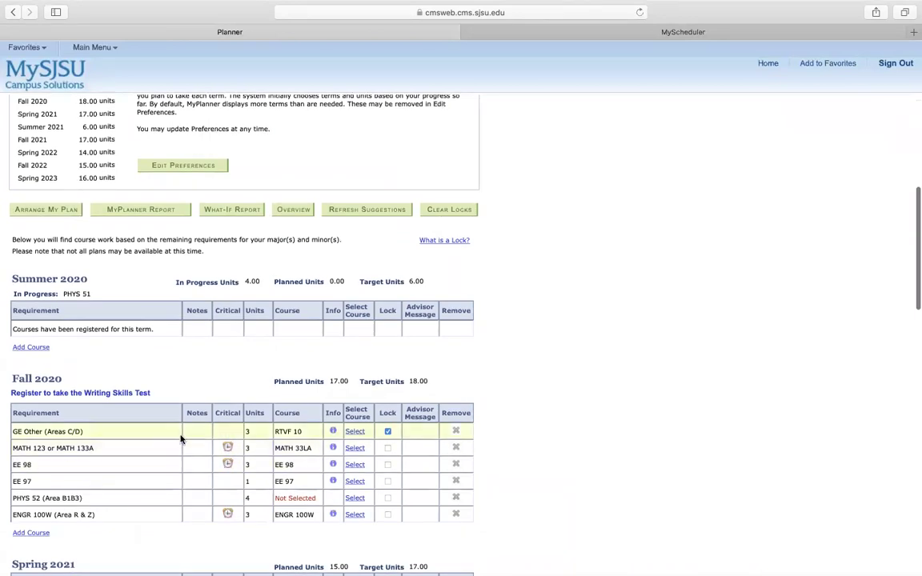
# Add all five planned courses (EE 97, EE 98, ENGR 100W, MATH 33LA, RTVF 10) from the My Planner list
pyautogui.click(597, 33)
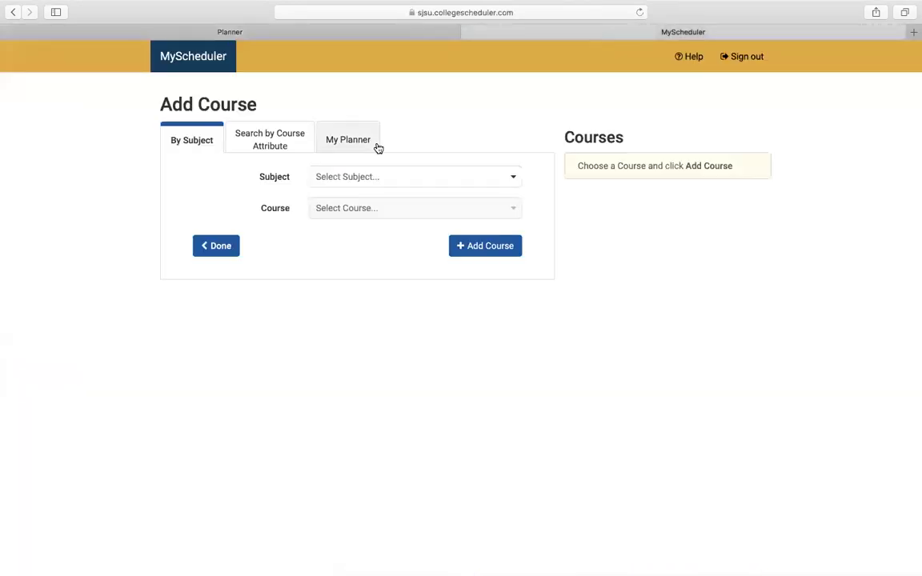
pyautogui.click(344, 146)
pyautogui.click(223, 212)
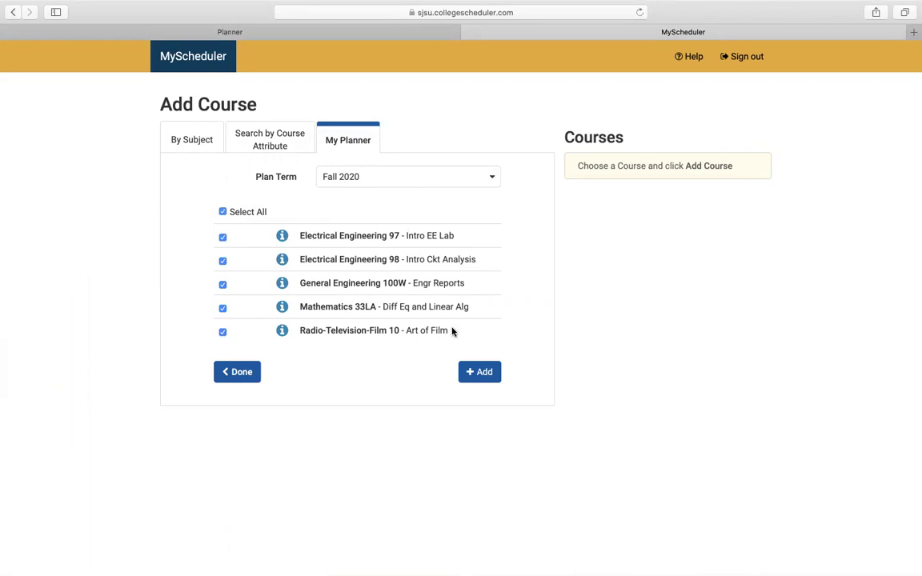
pyautogui.click(496, 373)
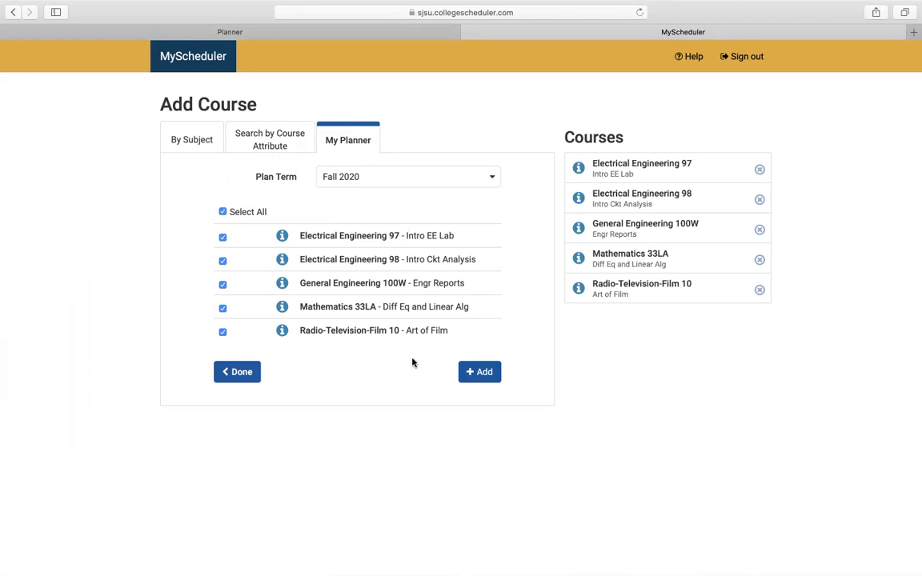
pyautogui.click(243, 373)
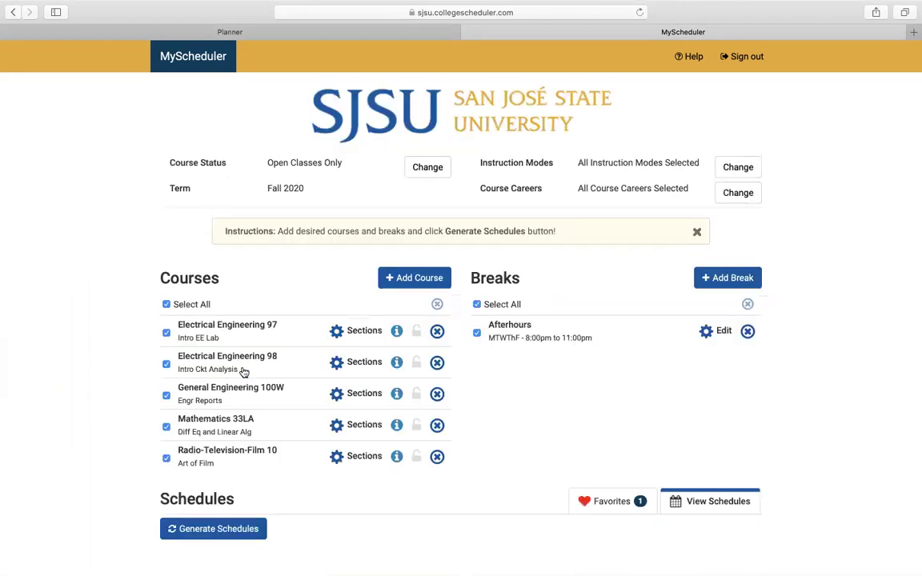
# Generate schedules from the five courses and Afterhours break, producing 318 options
pyautogui.scroll(-1, 286, 428)
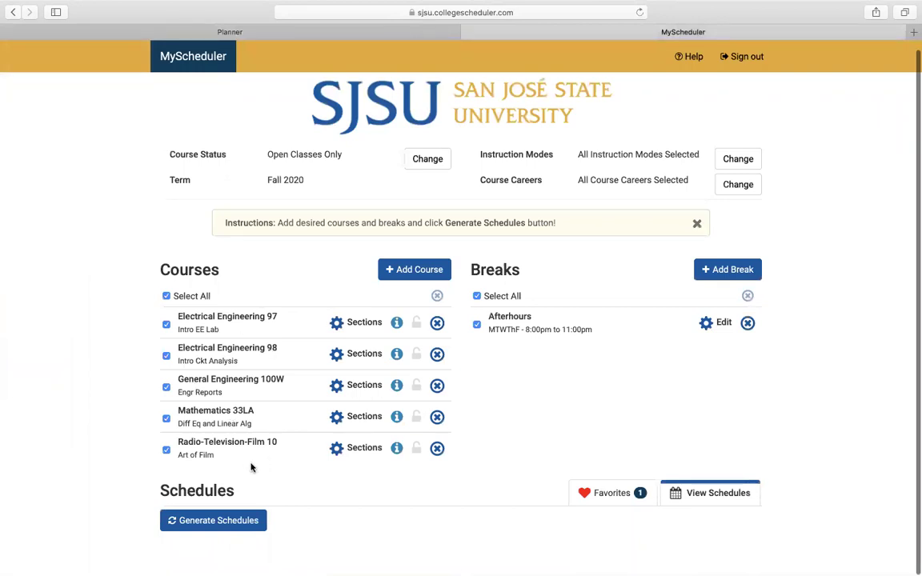
pyautogui.click(231, 521)
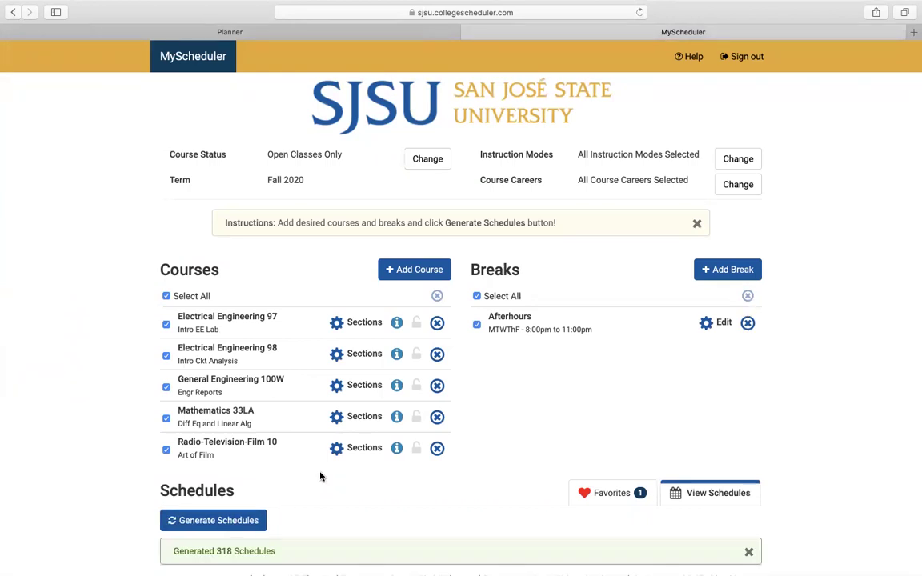
pyautogui.scroll(-2, 320, 476)
pyautogui.scroll(-2, 294, 457)
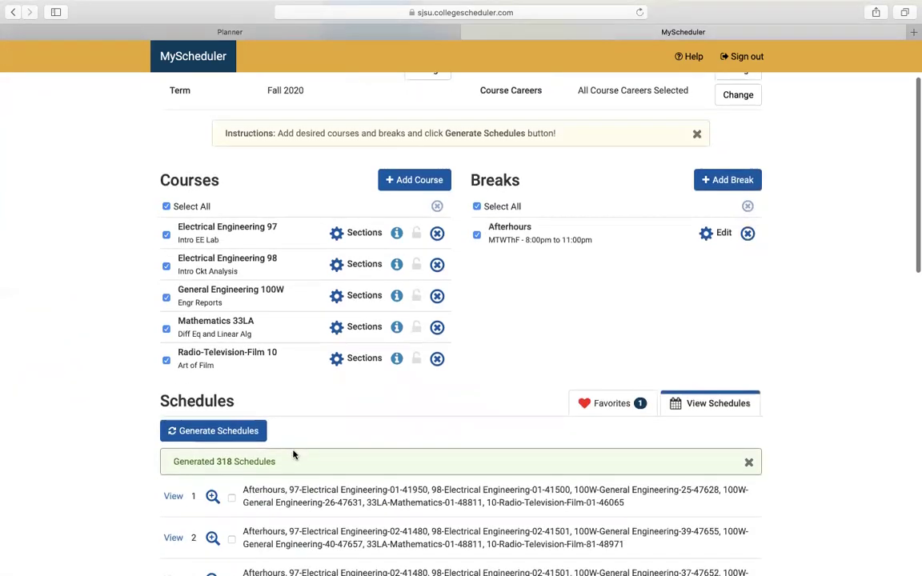
pyautogui.scroll(-1, 303, 416)
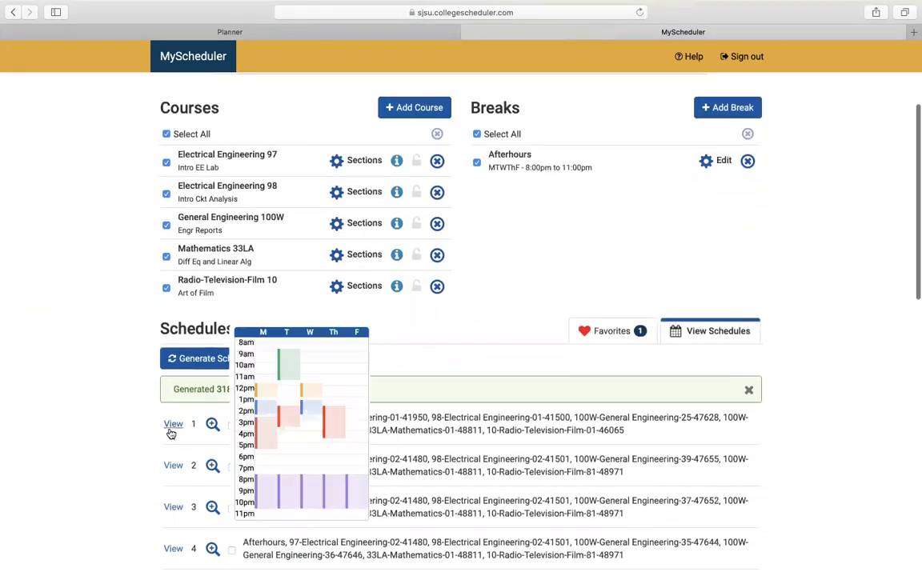
pyautogui.scroll(-1, 115, 435)
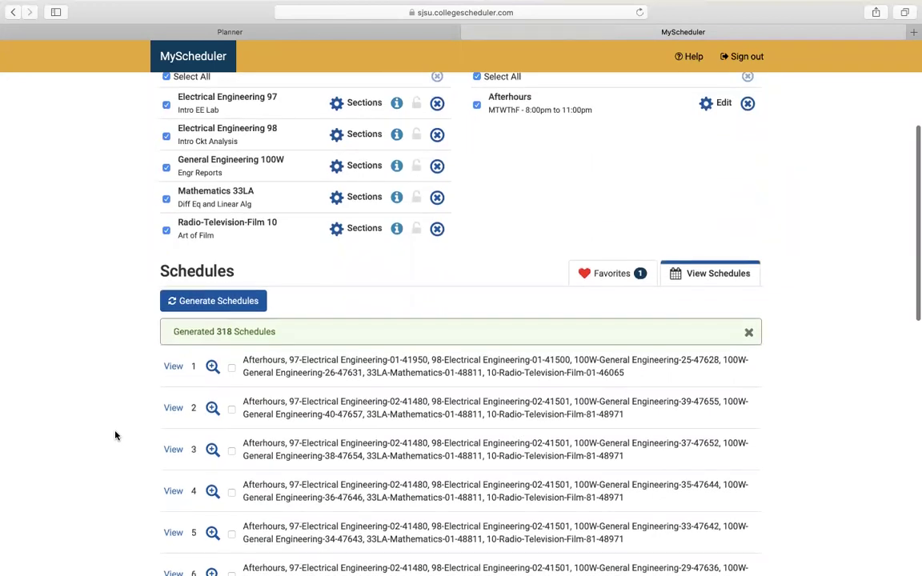
# Preview schedule 1, then move to schedule 2 of 318 and review its calendar
pyautogui.click(171, 366)
pyautogui.scroll(-9, 284, 354)
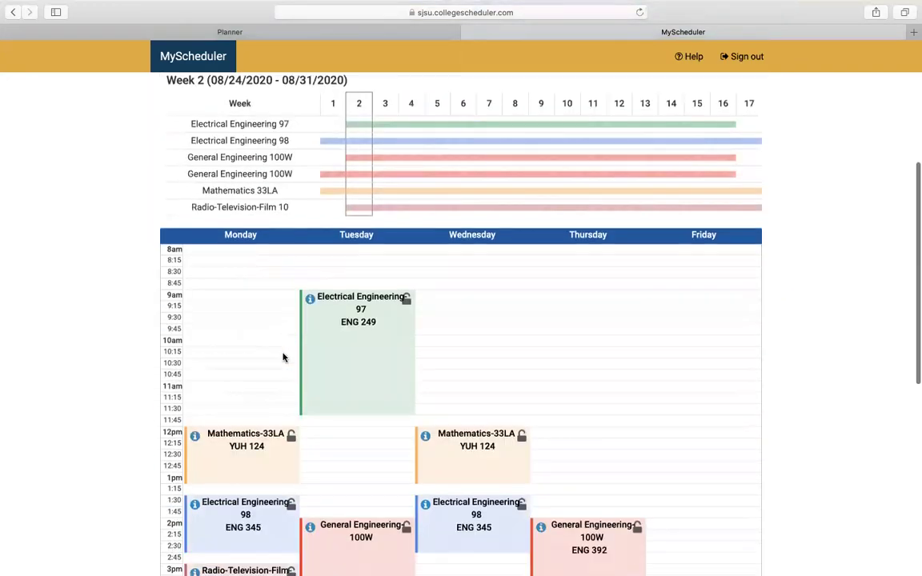
pyautogui.scroll(-1, 284, 357)
pyautogui.scroll(3, 284, 357)
pyautogui.scroll(7, 284, 357)
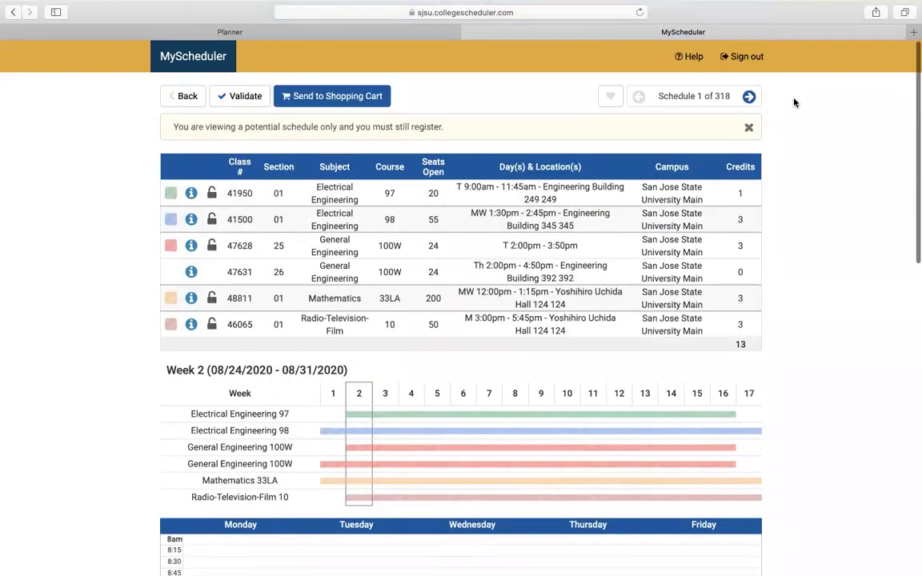
pyautogui.click(749, 96)
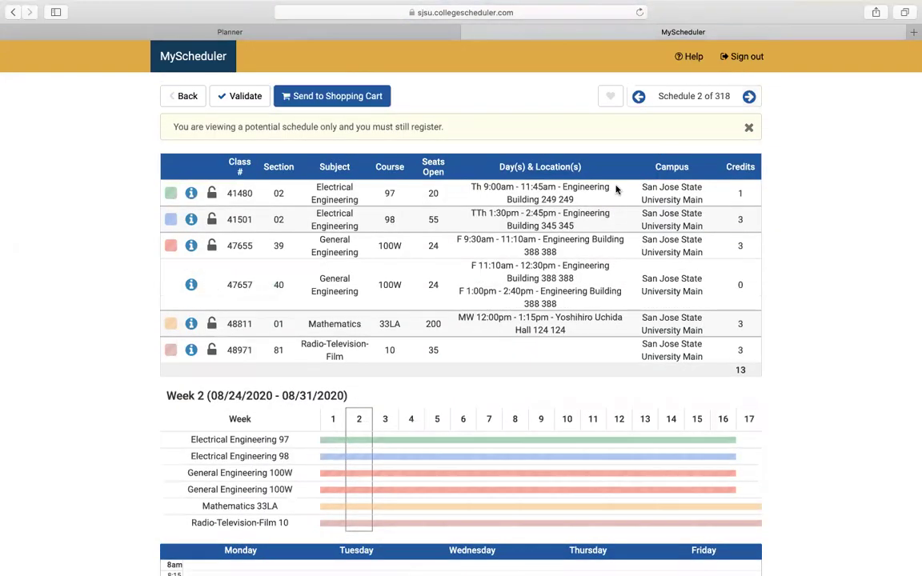
pyautogui.scroll(-4, 616, 190)
pyautogui.scroll(-6, 616, 189)
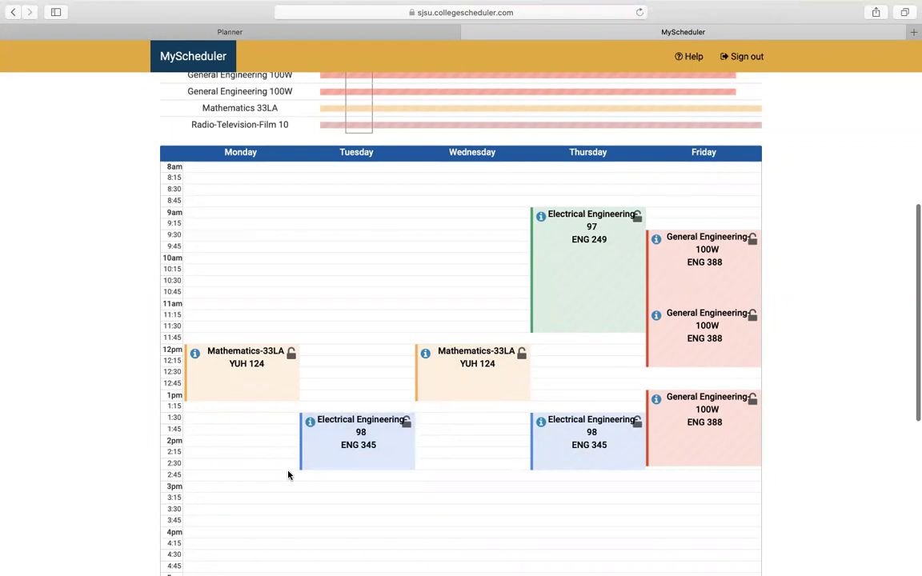
# Lock Electrical Engineering 98 section 02, narrowing results from 318 to 67 schedules
pyautogui.click(406, 422)
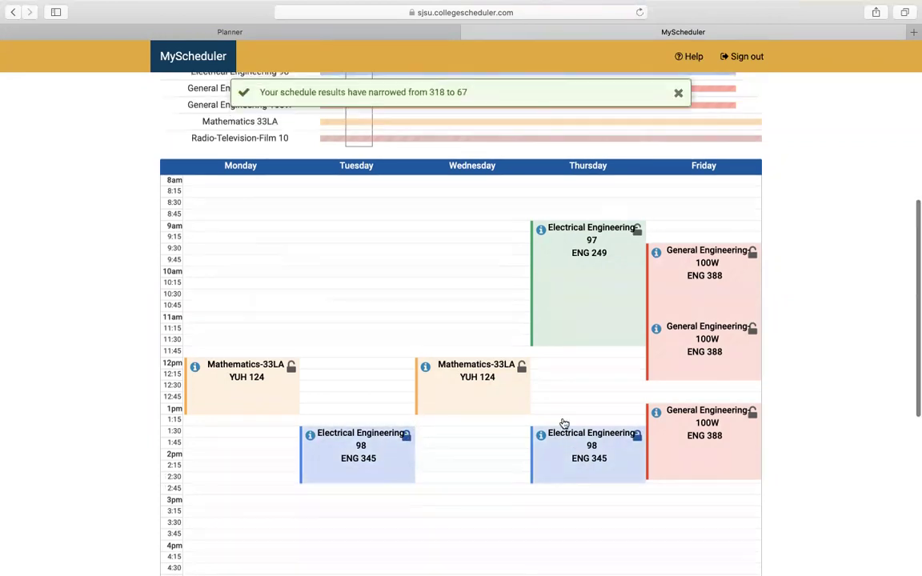
pyautogui.scroll(5, 565, 421)
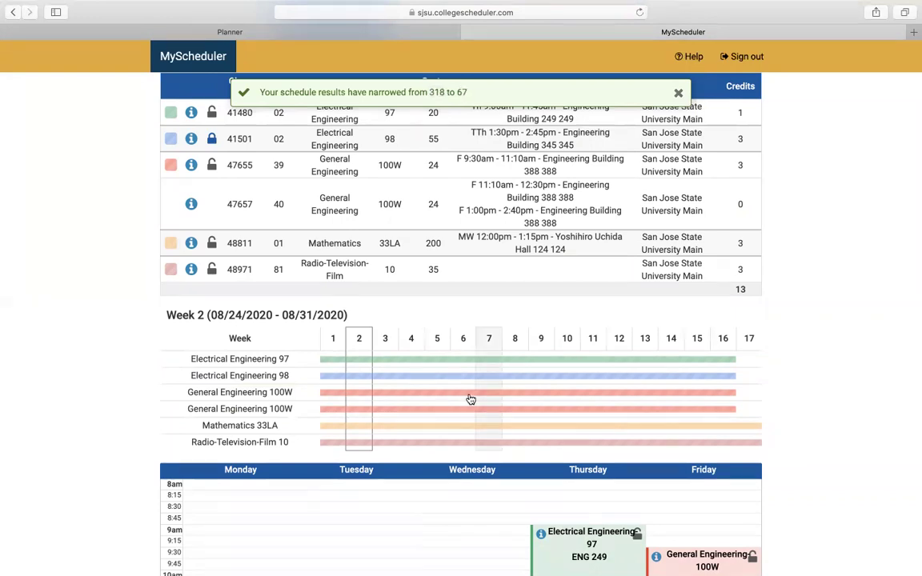
pyautogui.scroll(-3, 468, 399)
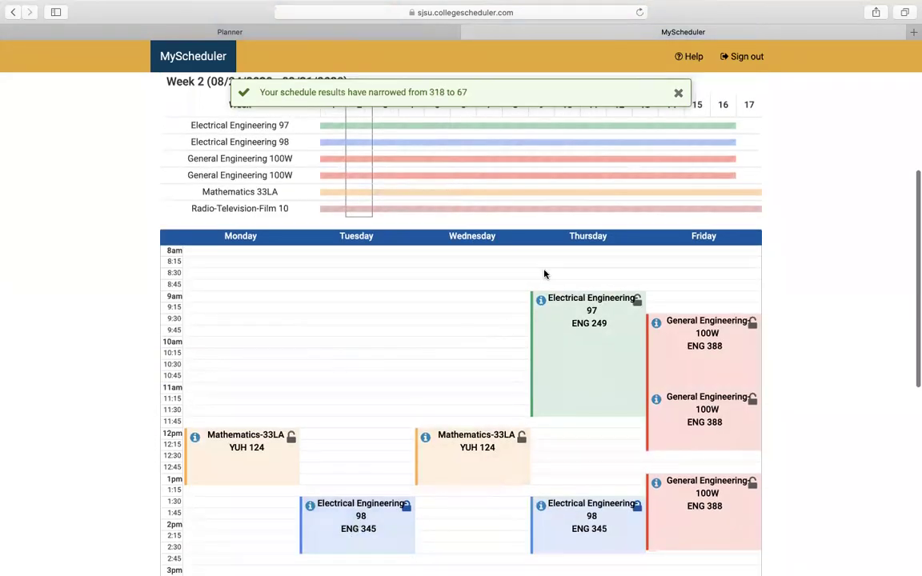
pyautogui.scroll(7, 545, 274)
pyautogui.scroll(-4, 545, 559)
pyautogui.scroll(-3, 544, 559)
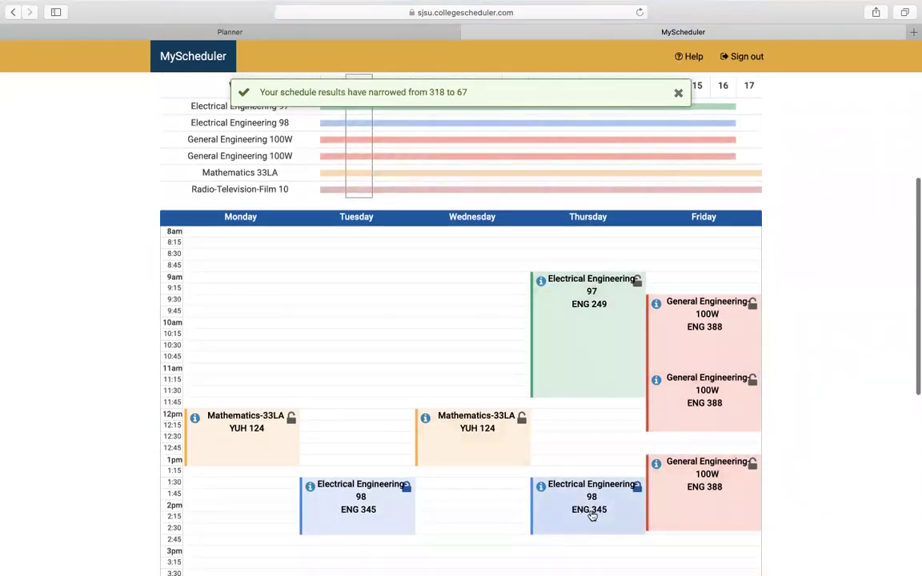
pyautogui.scroll(5, 544, 320)
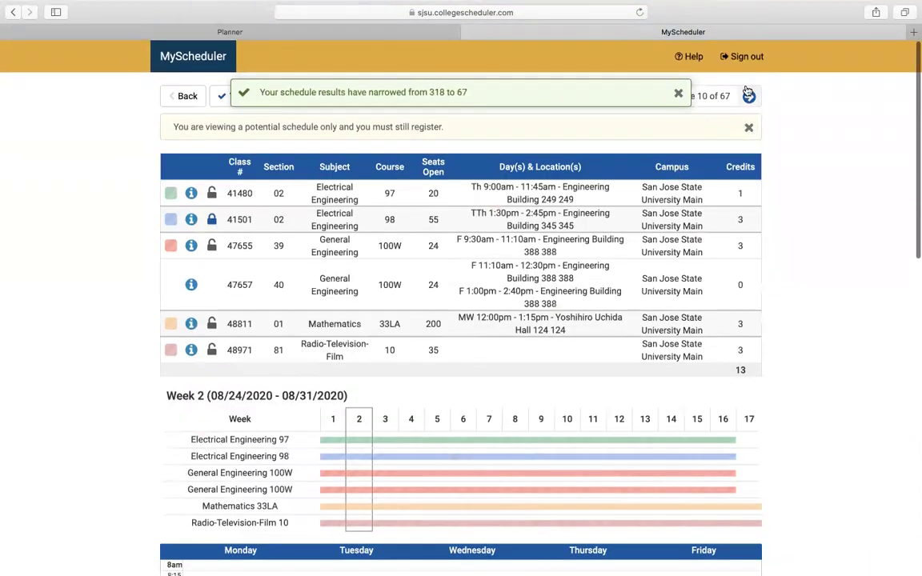
# Browse the next narrowed schedule, dismiss the notice, and go back to the course planner
pyautogui.click(748, 96)
pyautogui.scroll(-9, 665, 233)
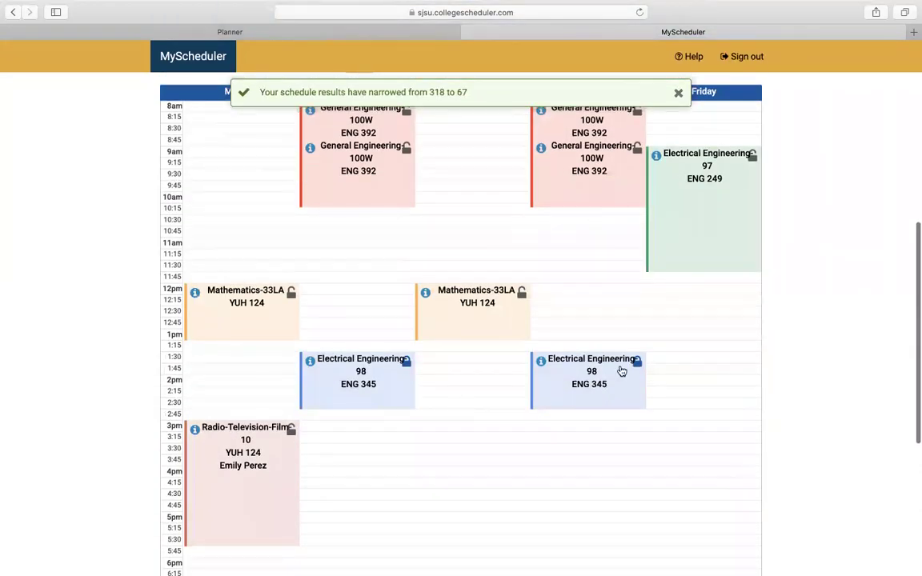
pyautogui.scroll(4, 672, 261)
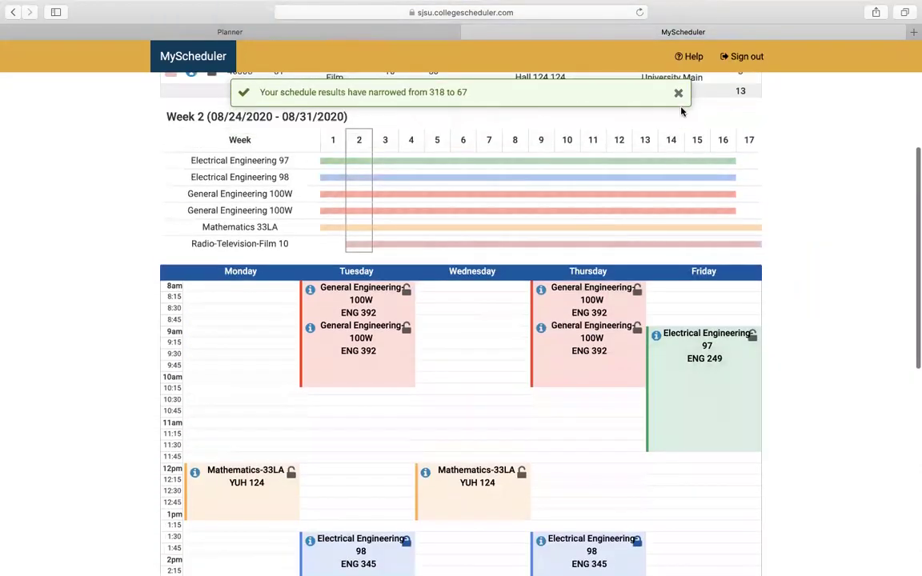
pyautogui.click(679, 93)
pyautogui.scroll(6, 658, 179)
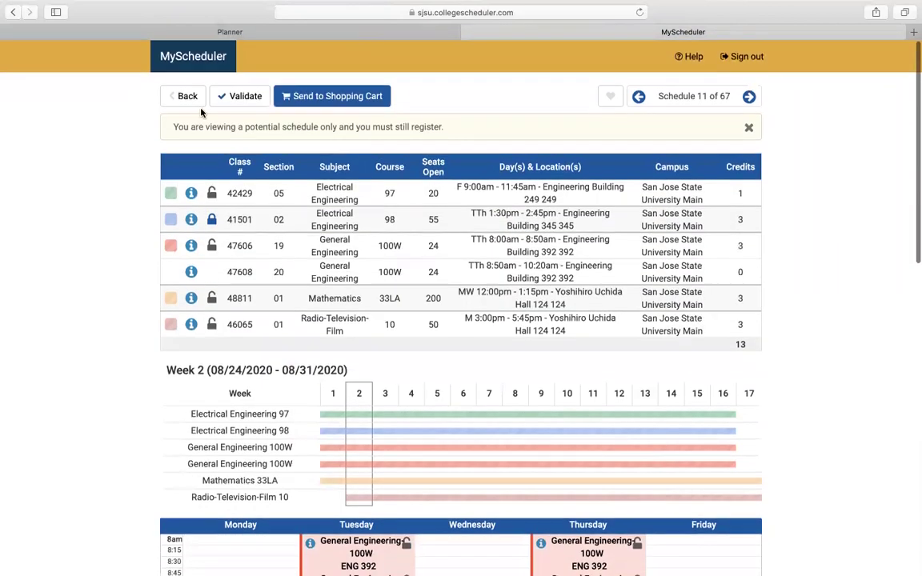
pyautogui.click(187, 97)
pyautogui.scroll(-2, 280, 289)
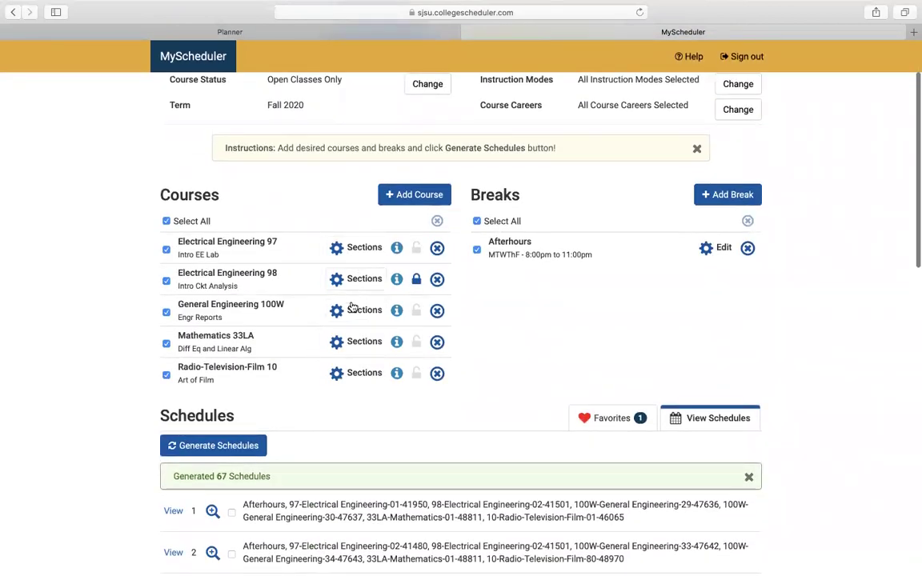
pyautogui.click(352, 320)
pyautogui.scroll(-5, 280, 344)
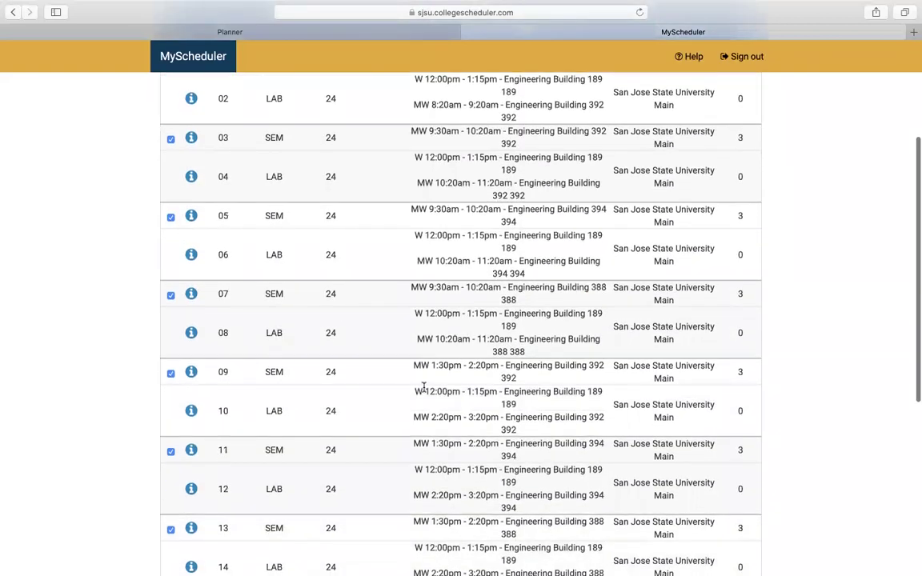
pyautogui.scroll(-3, 424, 387)
pyautogui.scroll(2, 424, 389)
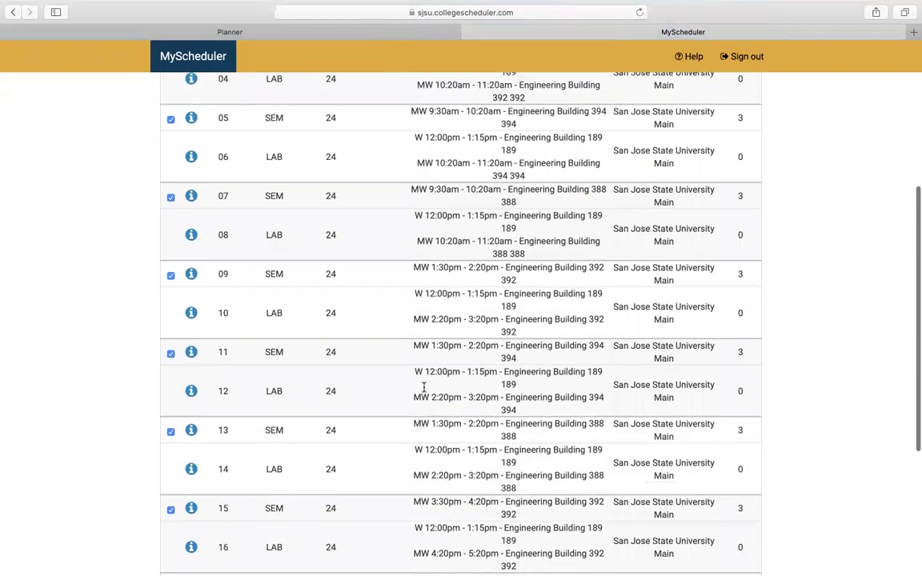
pyautogui.scroll(5, 343, 314)
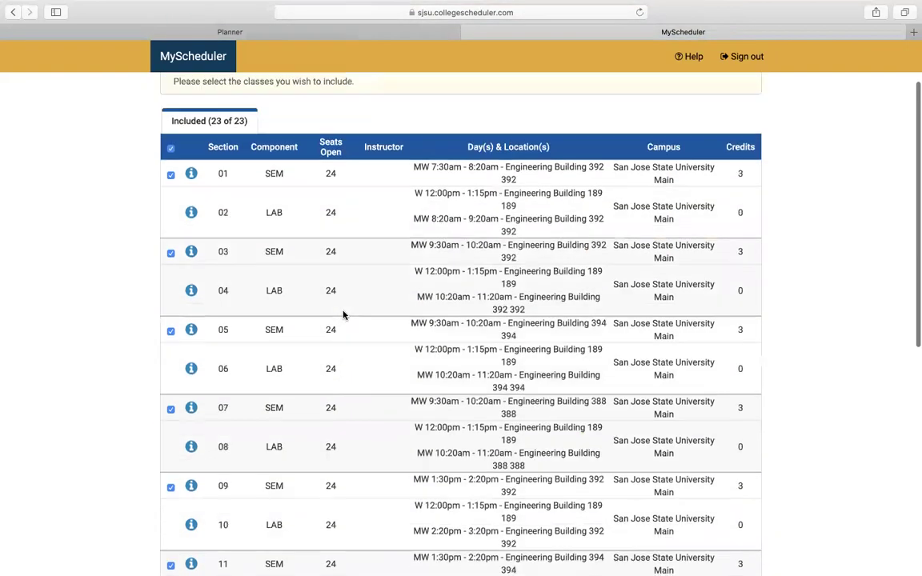
pyautogui.scroll(1, 274, 246)
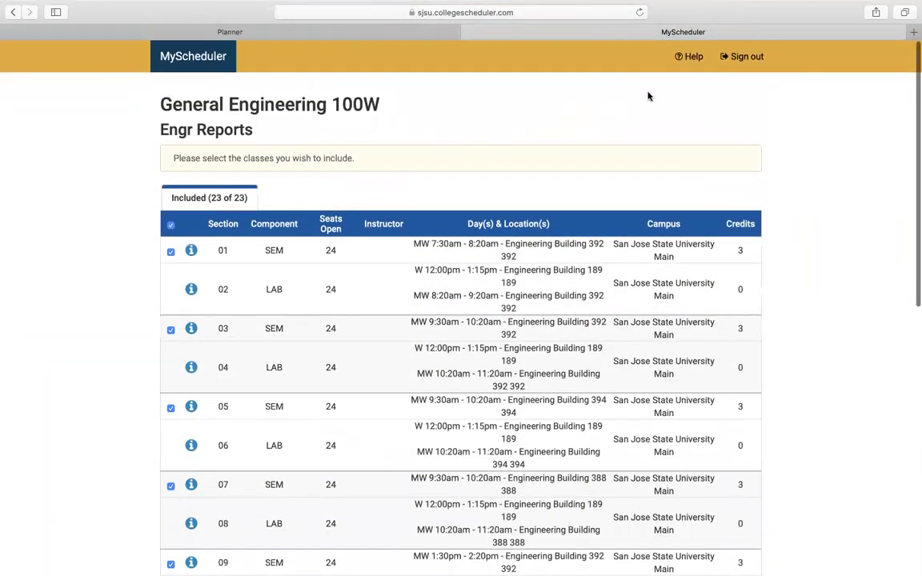
pyautogui.scroll(-15, 205, 177)
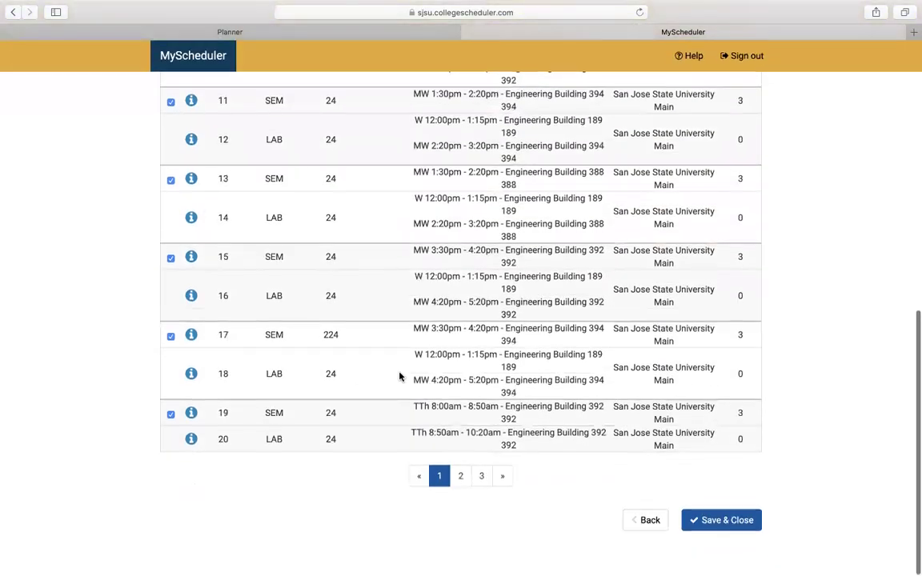
pyautogui.click(645, 521)
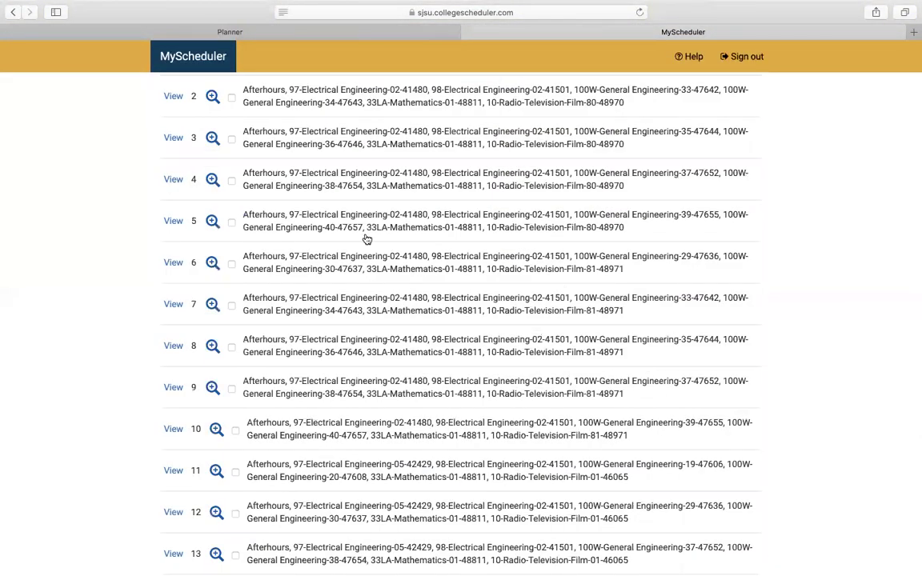
pyautogui.scroll(10, 366, 239)
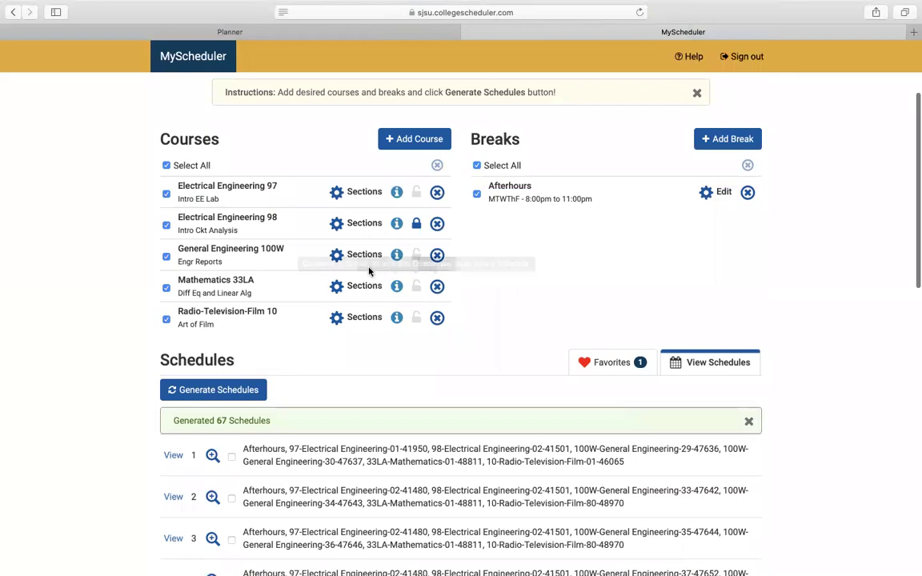
# Open schedule 1 of the 67 narrowed results and scroll through its calendar
pyautogui.click(172, 455)
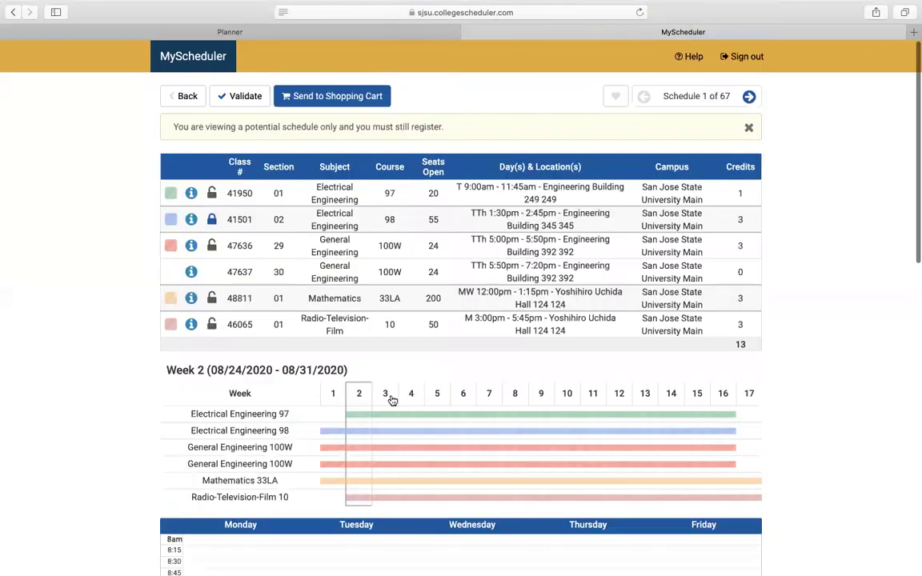
pyautogui.scroll(-3, 676, 318)
pyautogui.scroll(-2, 676, 319)
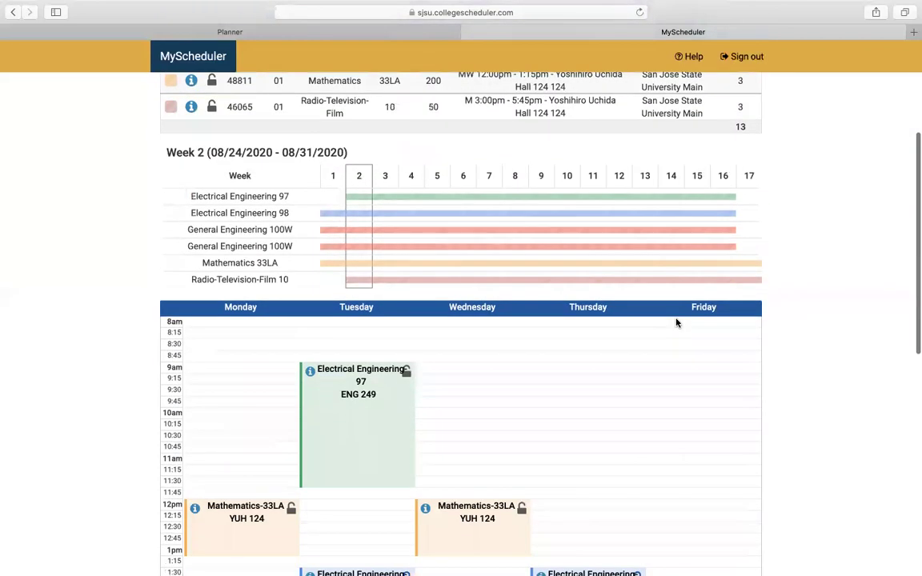
pyautogui.scroll(-4, 676, 323)
pyautogui.scroll(10, 676, 323)
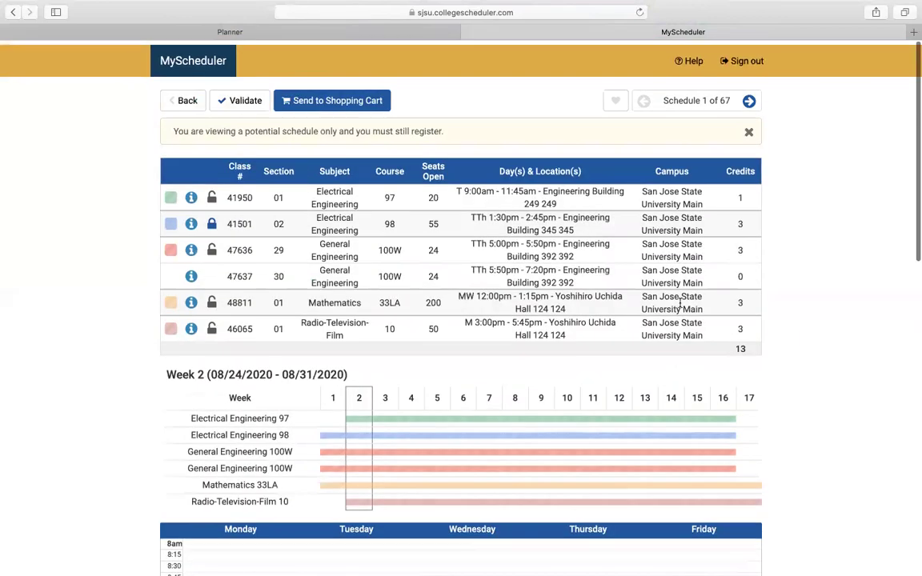
# View schedule 2 of 67, then return to schedule 1 with EE 97 Tuesday 9:00–11:45am
pyautogui.click(748, 101)
pyautogui.scroll(-1, 619, 299)
pyautogui.scroll(-10, 618, 299)
pyautogui.scroll(10, 618, 299)
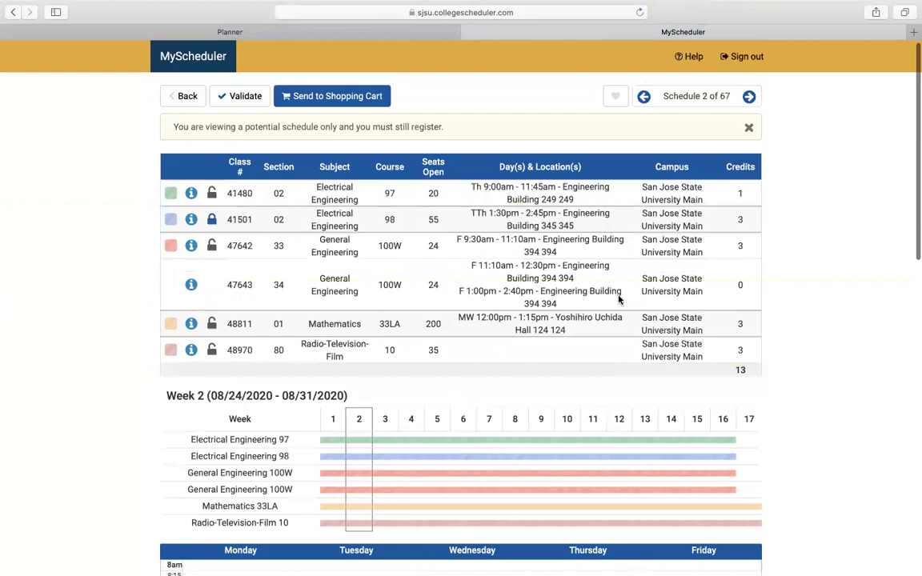
pyautogui.click(643, 96)
pyautogui.scroll(-5, 650, 219)
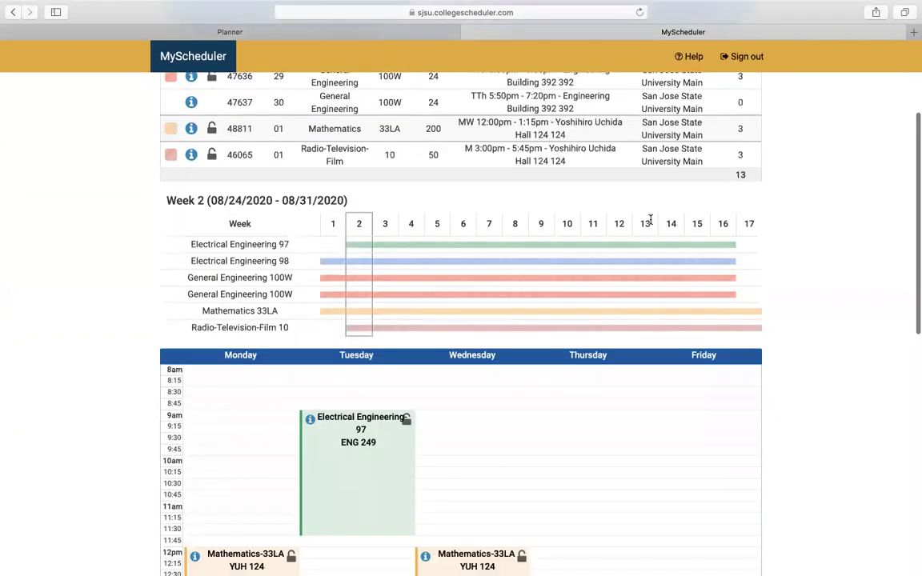
pyautogui.scroll(-5, 650, 219)
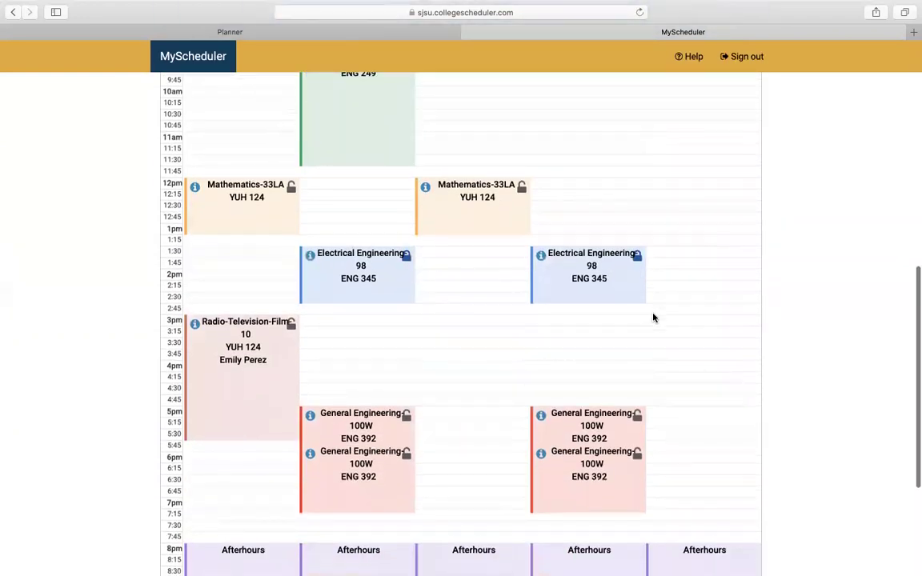
pyautogui.scroll(3, 653, 318)
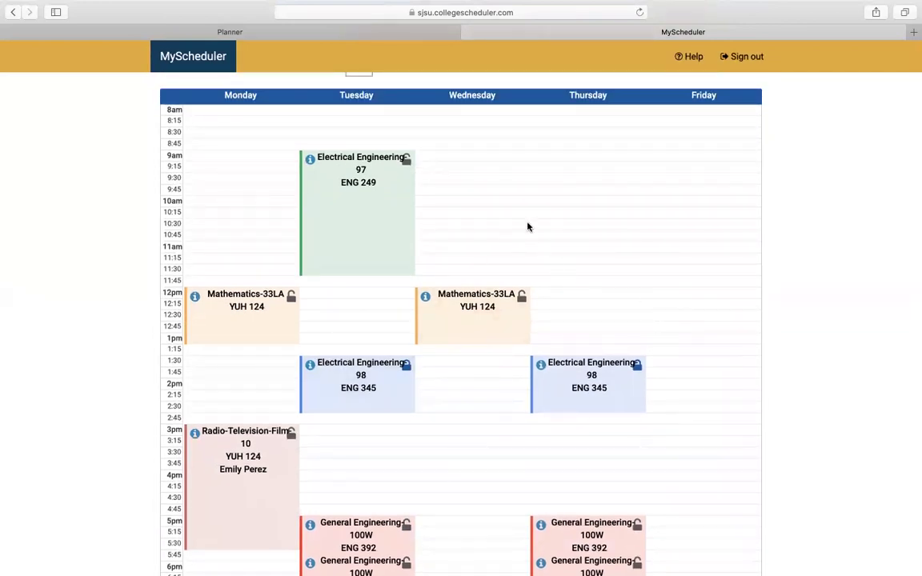
pyautogui.scroll(10, 527, 227)
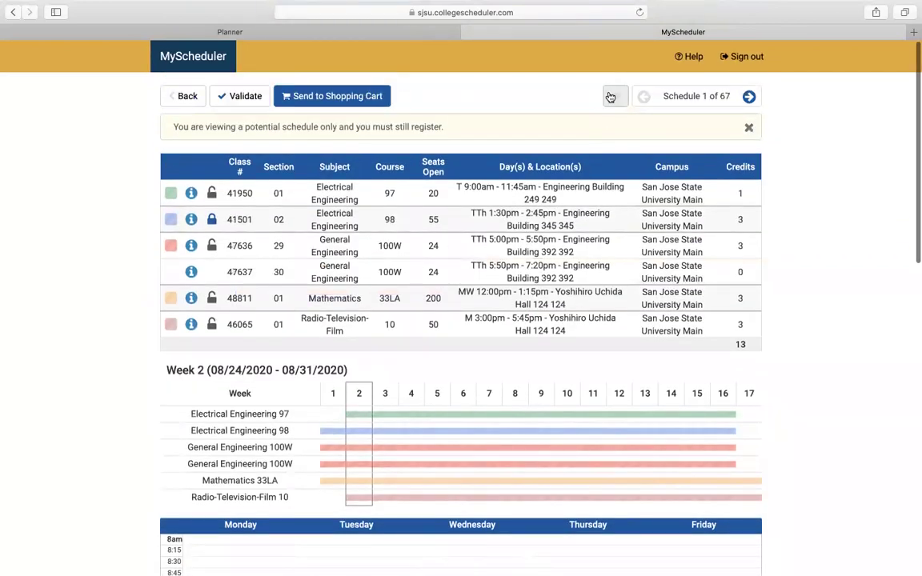
# Save schedule 1 as a favourite named 'option 1'
pyautogui.click(610, 96)
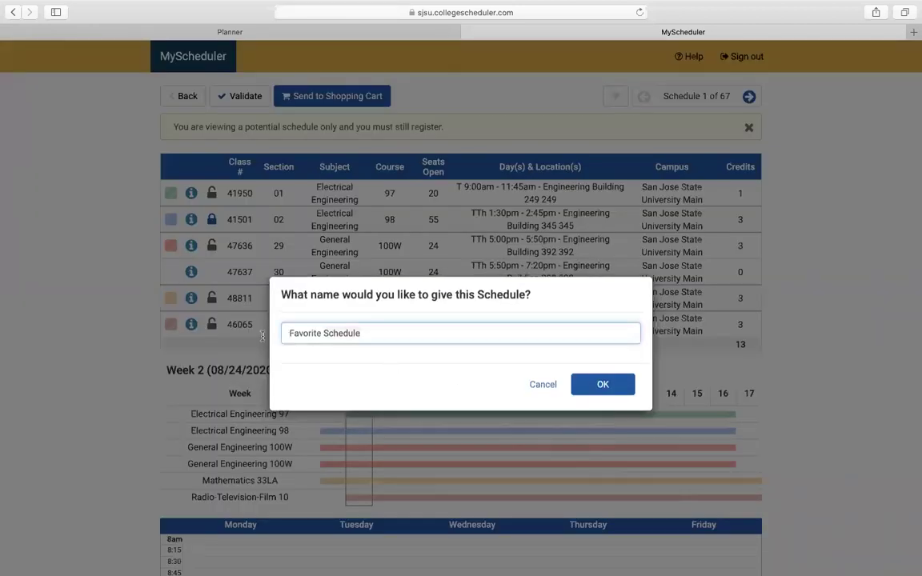
pyautogui.press('super+a')
pyautogui.write('op')
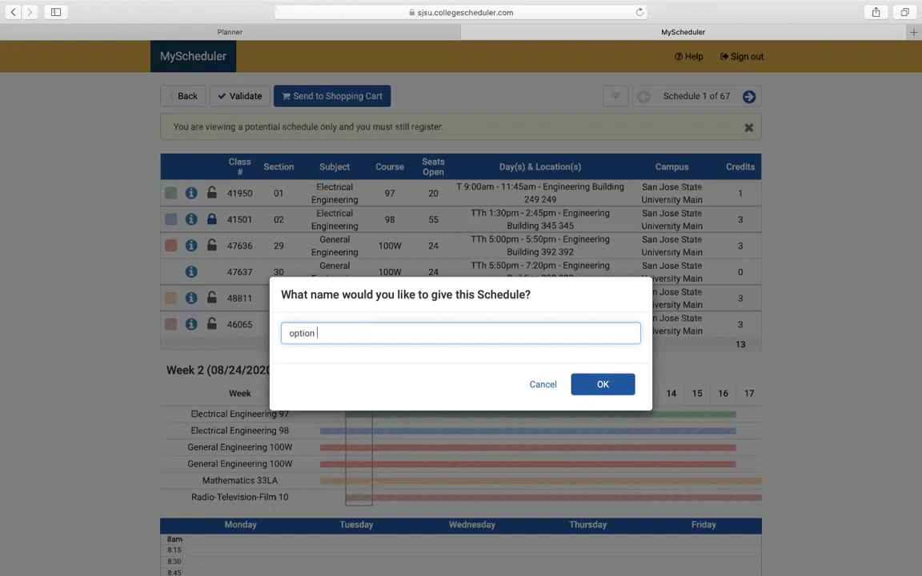
pyautogui.click(588, 385)
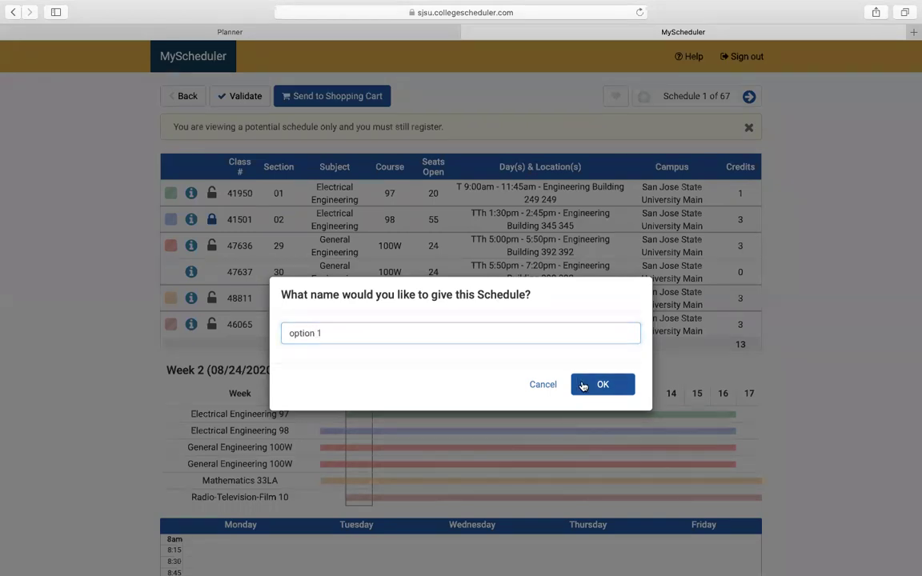
pyautogui.scroll(-5, 680, 364)
pyautogui.scroll(-3, 681, 364)
pyautogui.scroll(10, 681, 364)
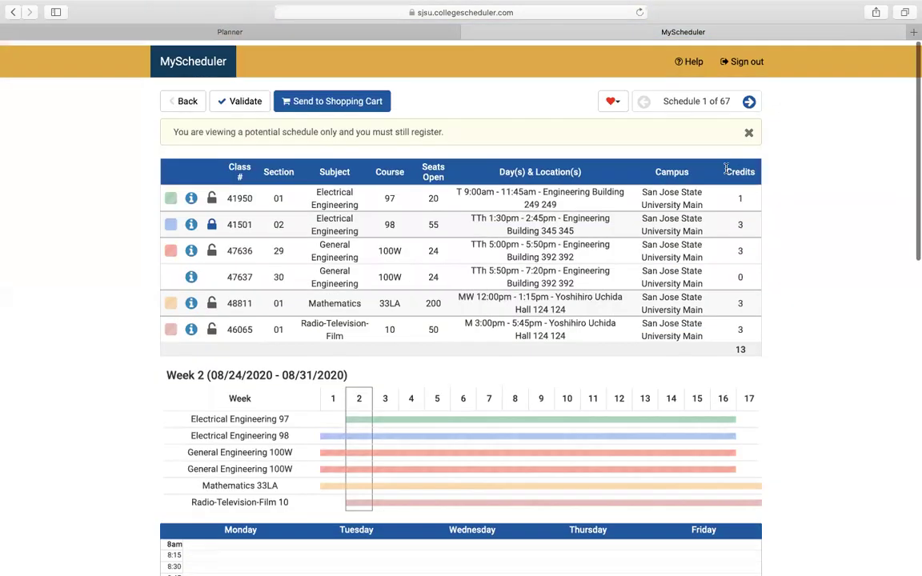
# Advance to schedule 4 of 67 and save it as favourite 'option 2'
pyautogui.click(748, 98)
pyautogui.click(748, 97)
pyautogui.click(748, 97)
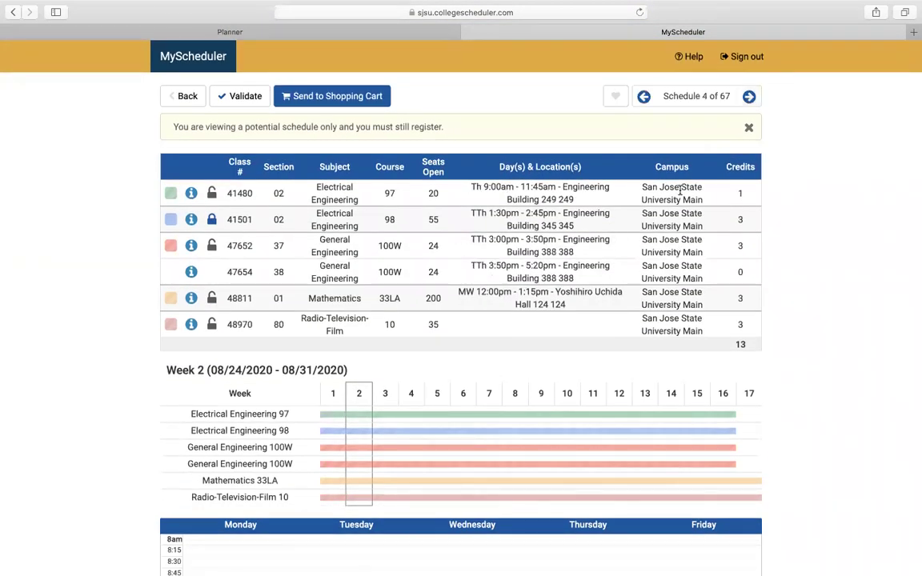
pyautogui.scroll(-8, 679, 190)
pyautogui.scroll(-2, 679, 189)
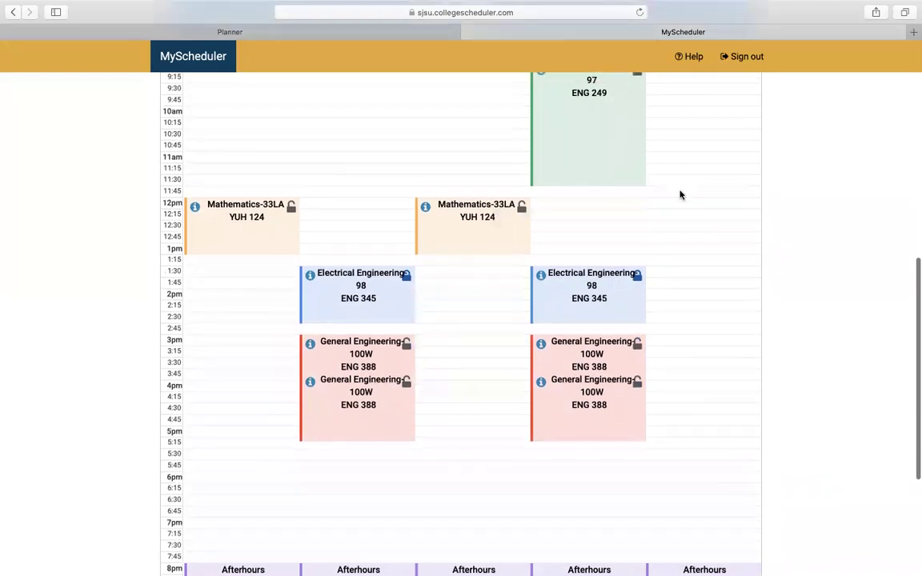
pyautogui.scroll(10, 679, 194)
pyautogui.click(616, 96)
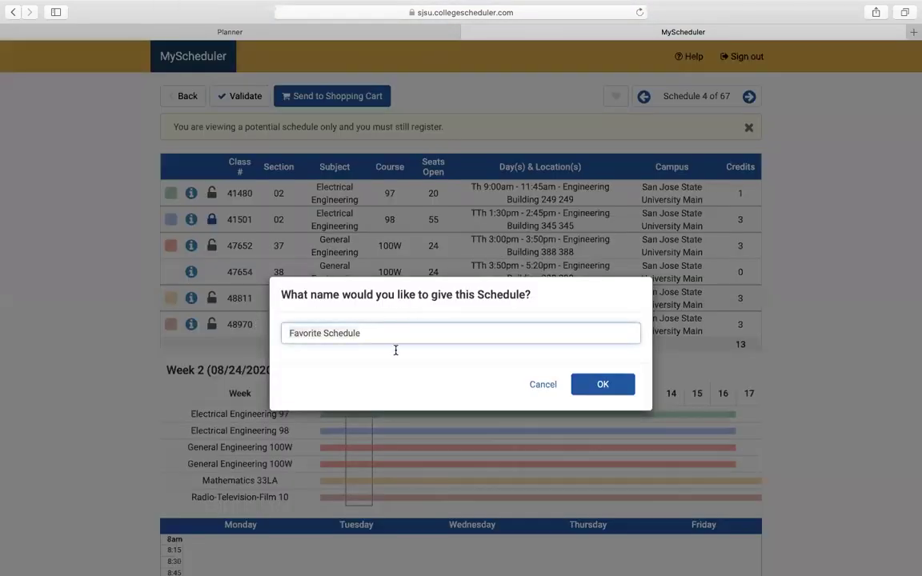
pyautogui.write('option')
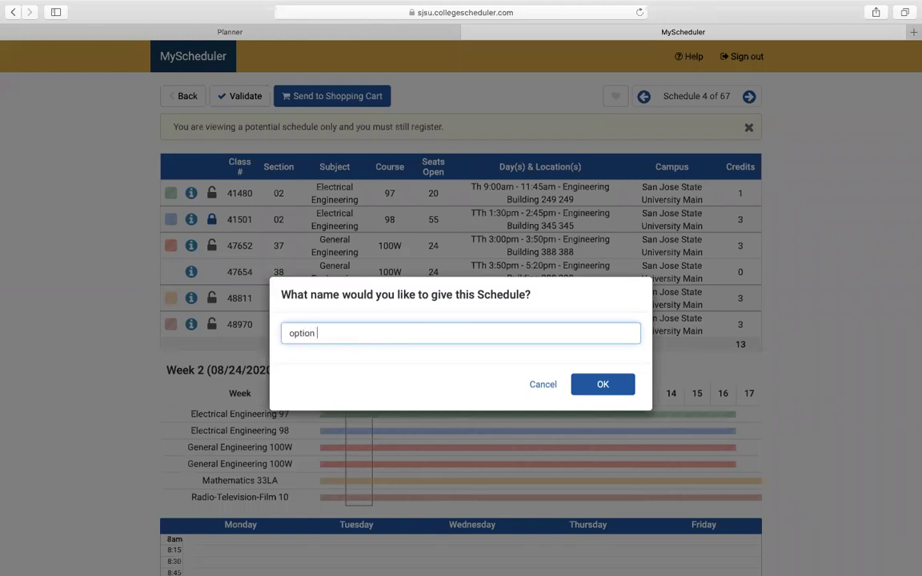
pyautogui.write(' 2')
pyautogui.click(604, 385)
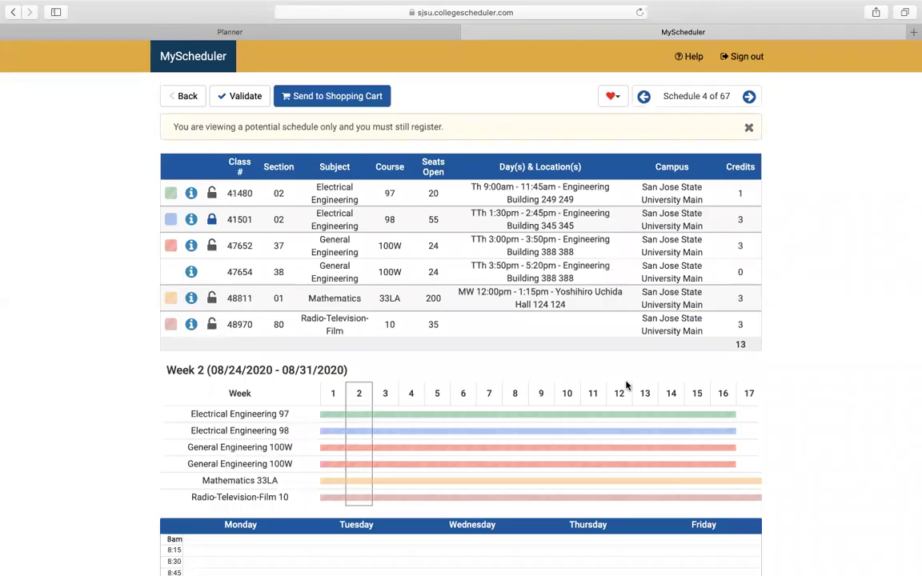
pyautogui.scroll(-10, 511, 402)
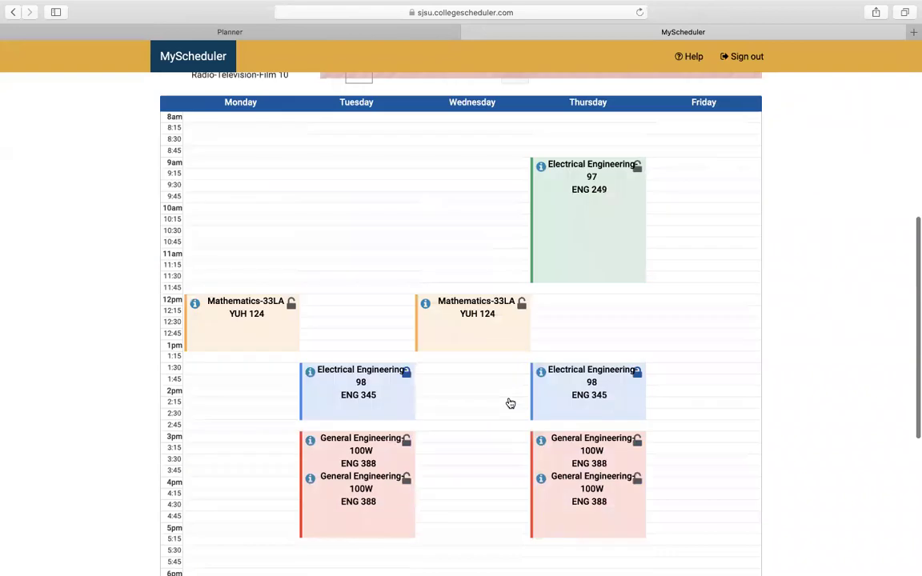
pyautogui.scroll(5, 511, 402)
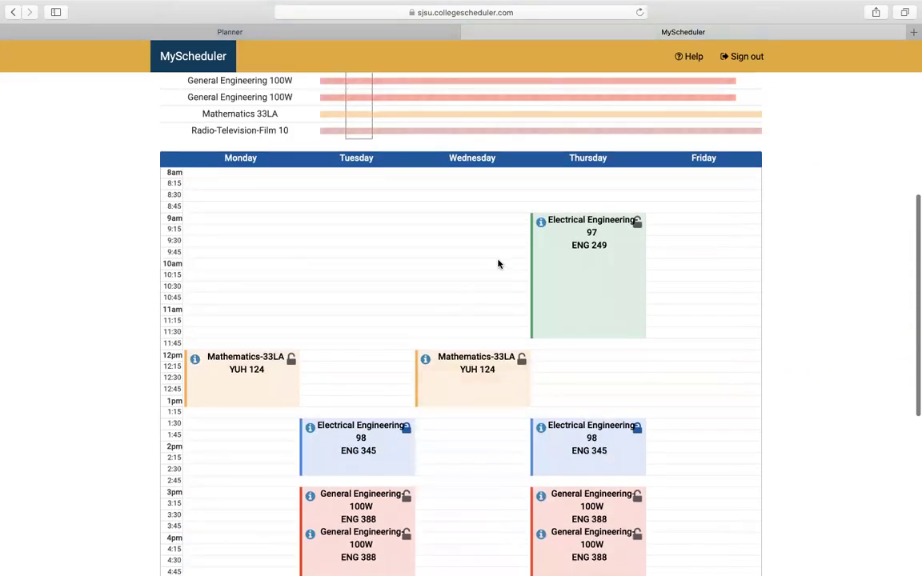
pyautogui.scroll(3, 483, 260)
pyautogui.scroll(3, 483, 259)
pyautogui.scroll(-5, 448, 360)
pyautogui.scroll(-3, 448, 360)
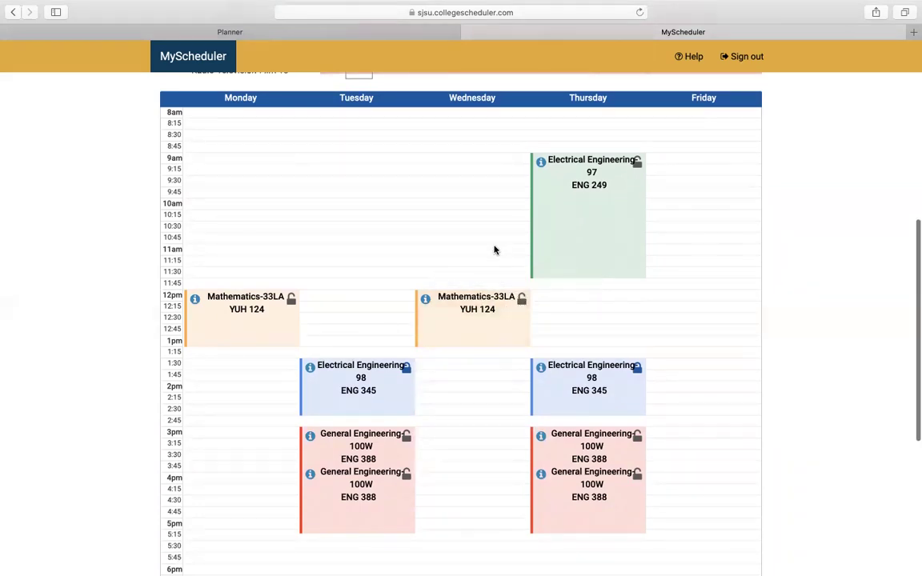
pyautogui.scroll(1, 493, 250)
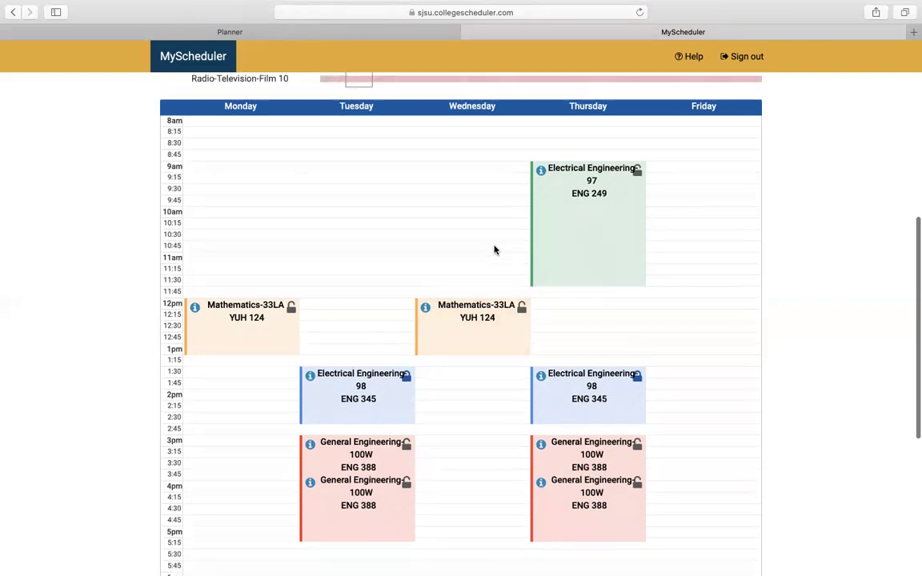
pyautogui.scroll(5, 445, 248)
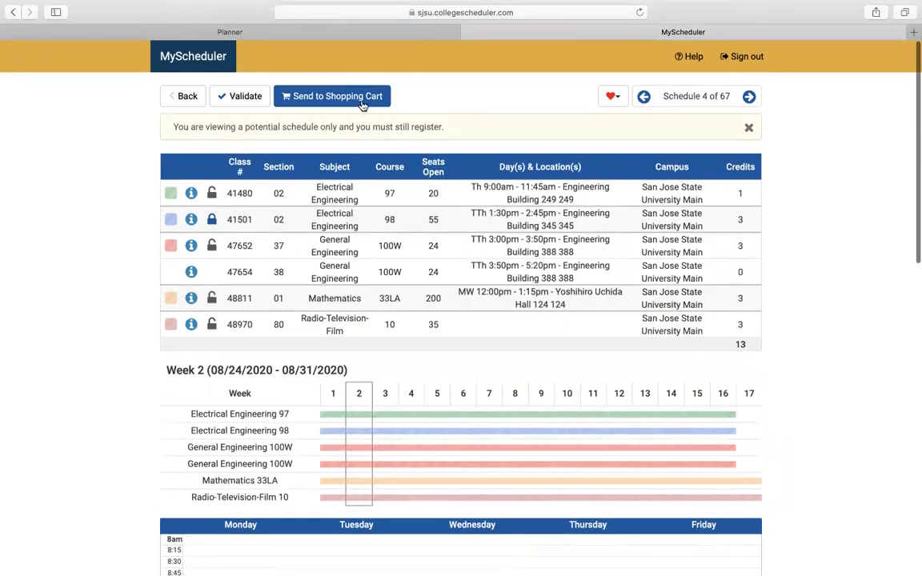
# Send Schedule 4 to the shopping cart and confirm the transfer
pyautogui.click(361, 104)
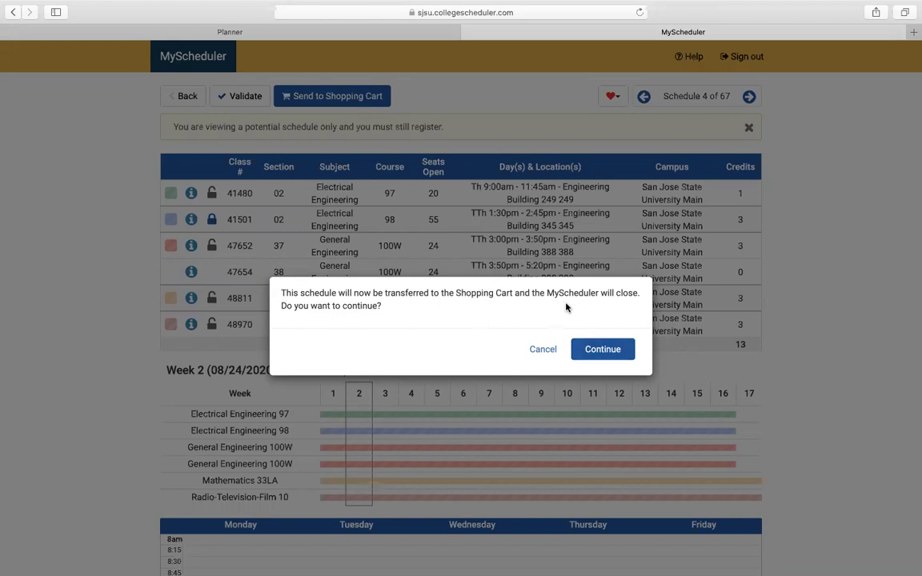
pyautogui.click(592, 347)
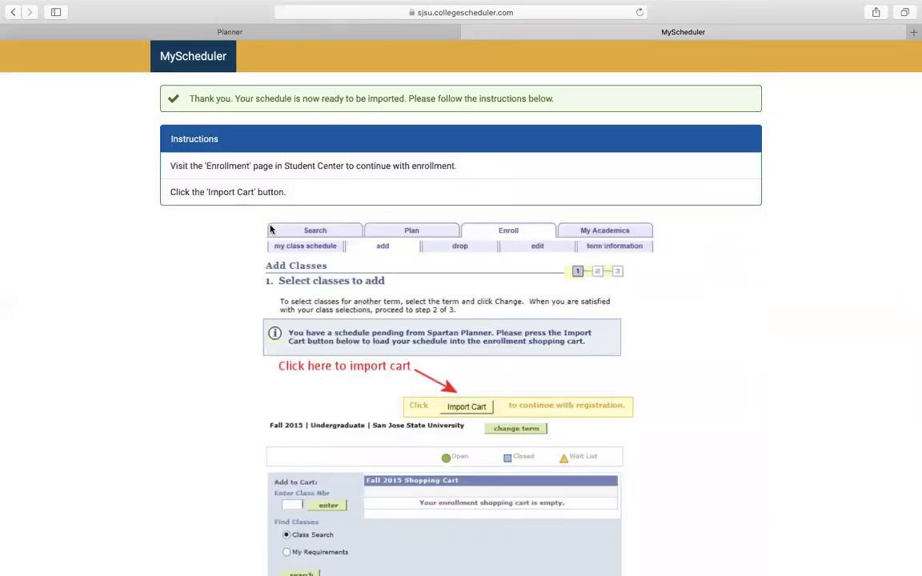
pyautogui.moveTo(152, 138); pyautogui.dragTo(238, 141)
# Return to the MySJSU Planner tab and go to the portal home page
pyautogui.click(224, 152)
pyautogui.click(206, 31)
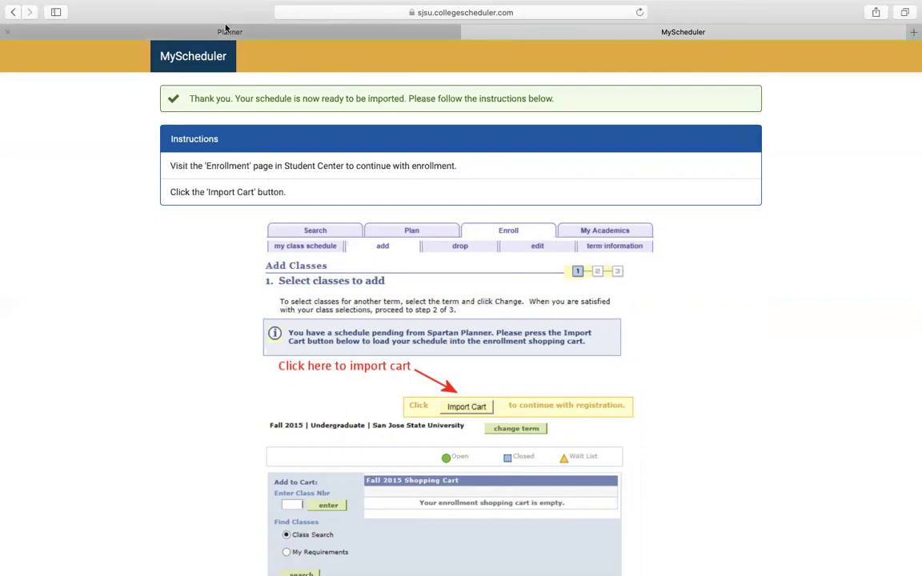
pyautogui.click(764, 65)
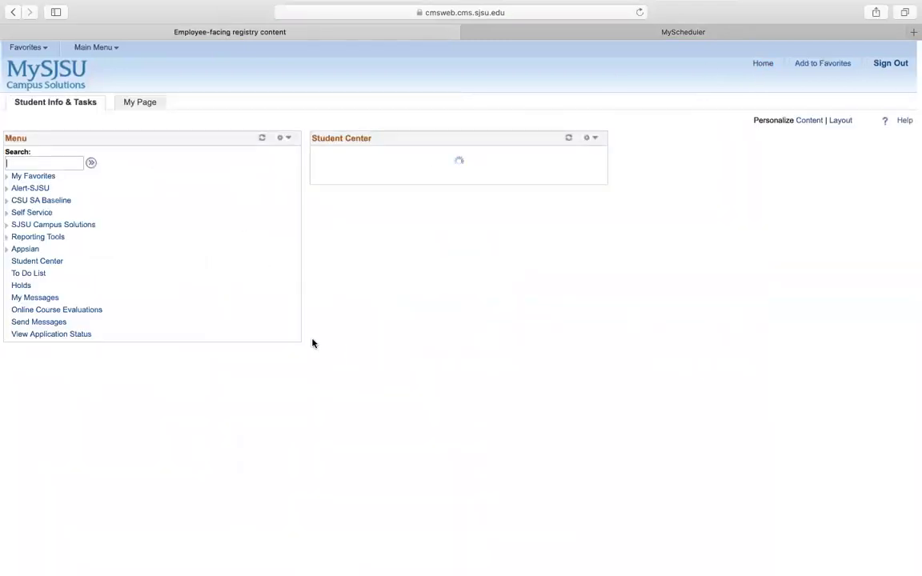
# Open Enroll under Student Center Academics for Fall 2020 Add Classes, rechecking MyScheduler's import instructions
pyautogui.scroll(-2, 257, 412)
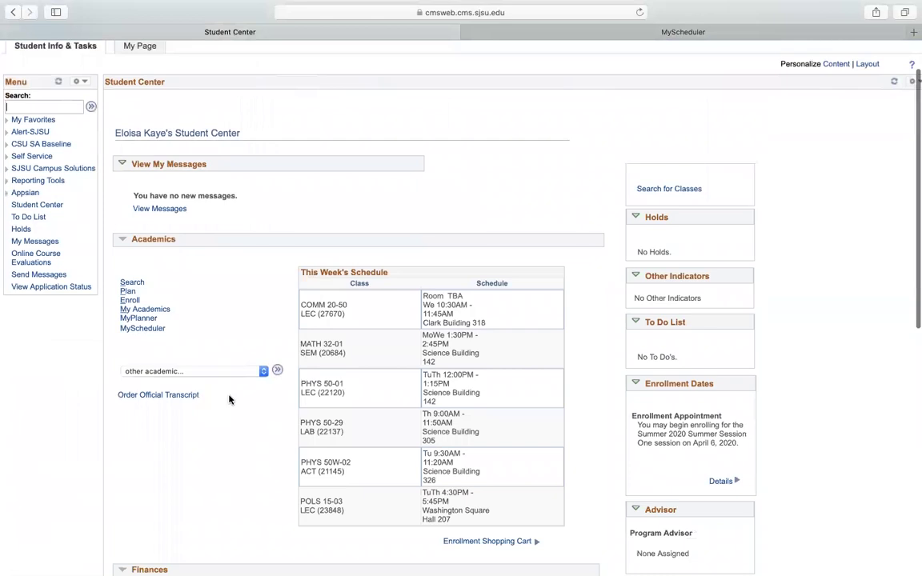
pyautogui.scroll(-1, 228, 399)
pyautogui.click(132, 291)
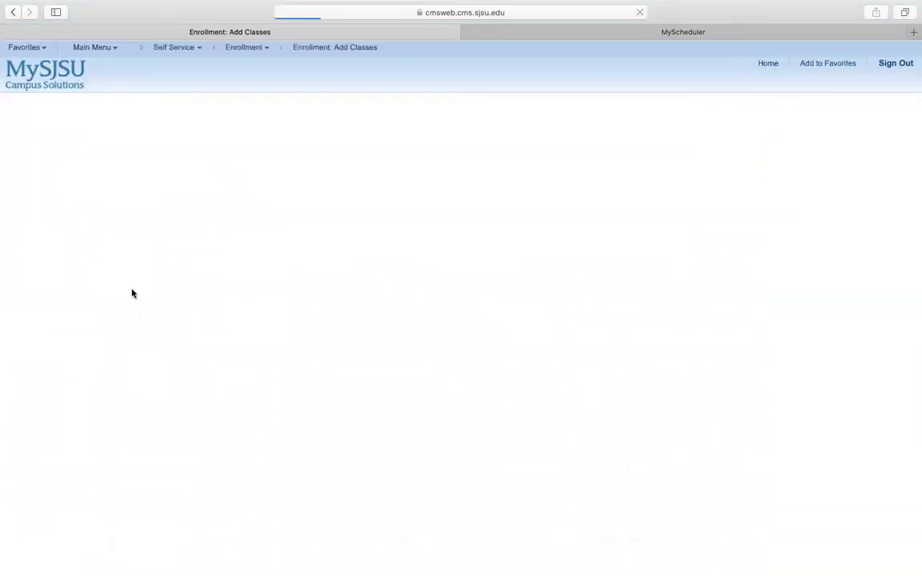
pyautogui.scroll(-3, 202, 277)
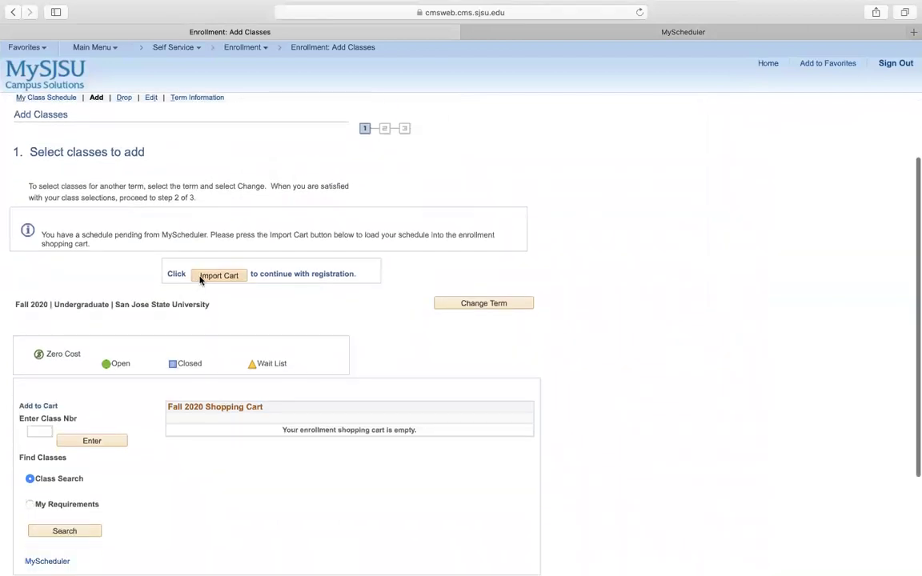
pyautogui.click(681, 32)
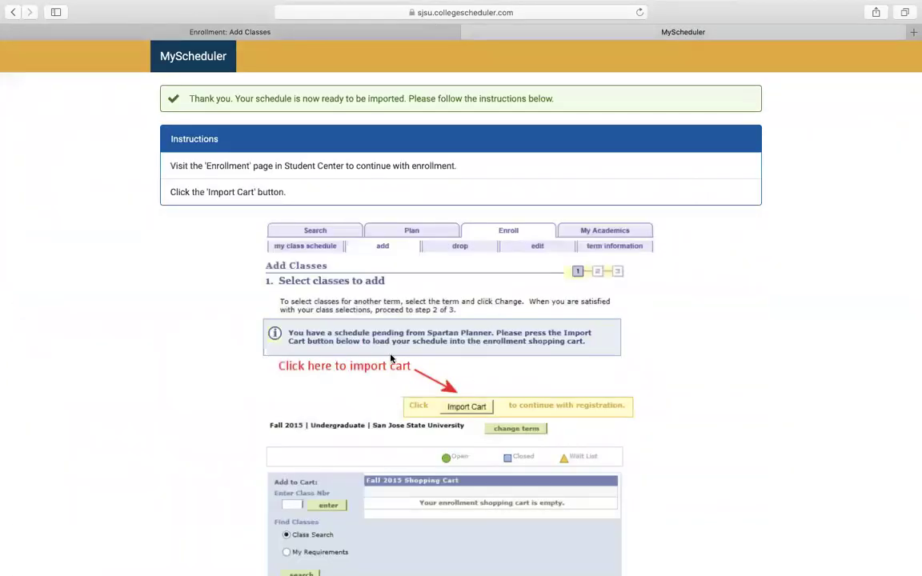
pyautogui.click(395, 29)
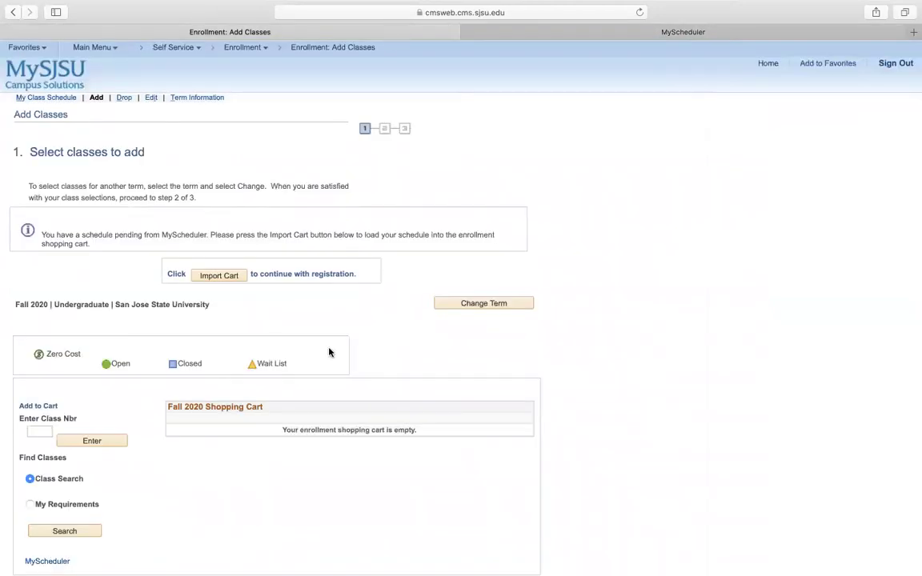
# Import the MyScheduler schedule into the cart and accept EE 97's enrollment preferences
pyautogui.click(221, 272)
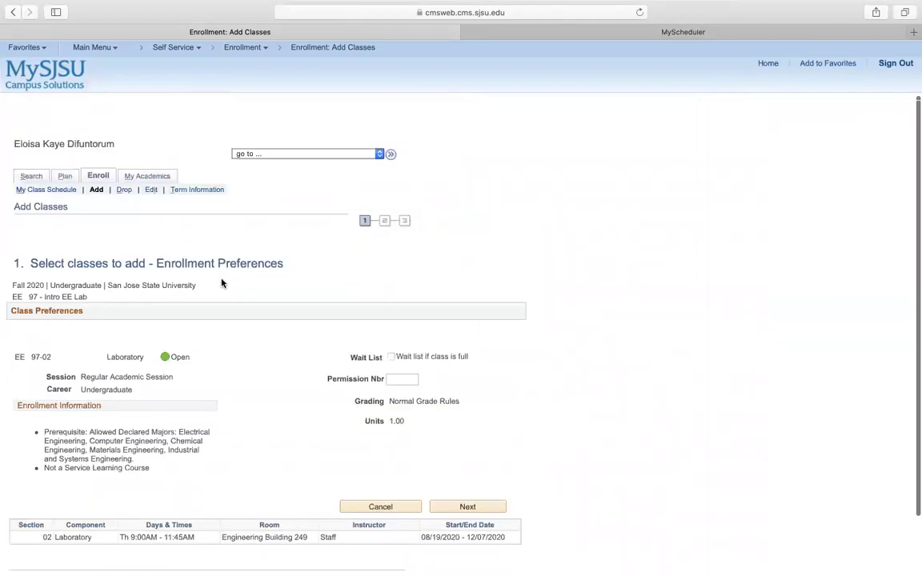
pyautogui.scroll(-1, 237, 392)
pyautogui.scroll(-2, 235, 400)
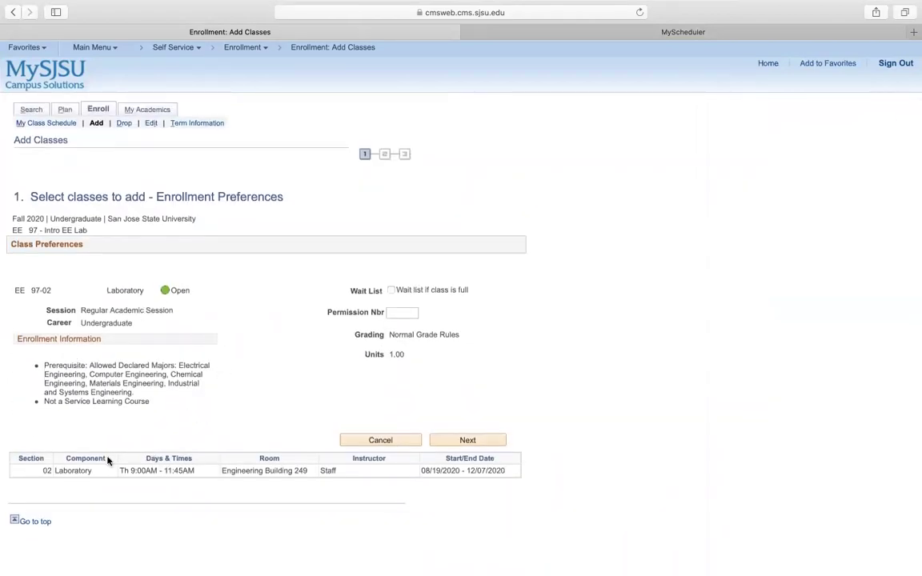
pyautogui.moveTo(121, 470); pyautogui.dragTo(162, 471)
pyautogui.click(440, 440)
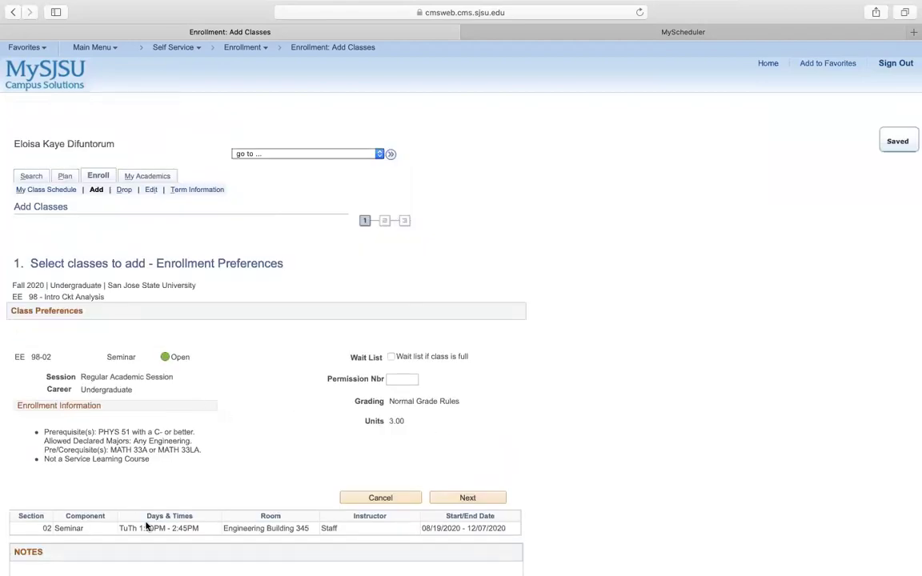
# Turn off Wait List for EE 98-02 and confirm EE 98, ENGR 100W and MATH 33LA preferences
pyautogui.scroll(-3, 128, 472)
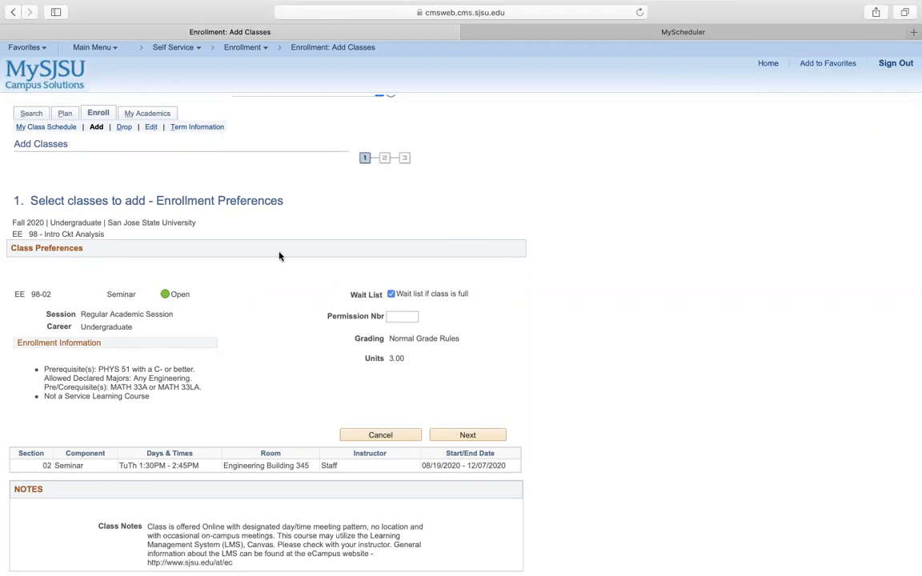
pyautogui.scroll(-2, 200, 379)
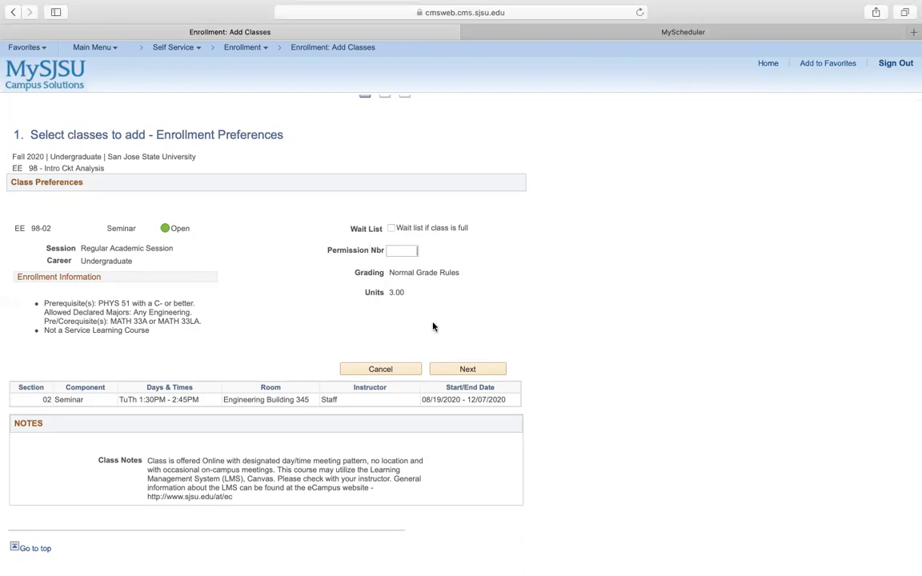
pyautogui.click(467, 370)
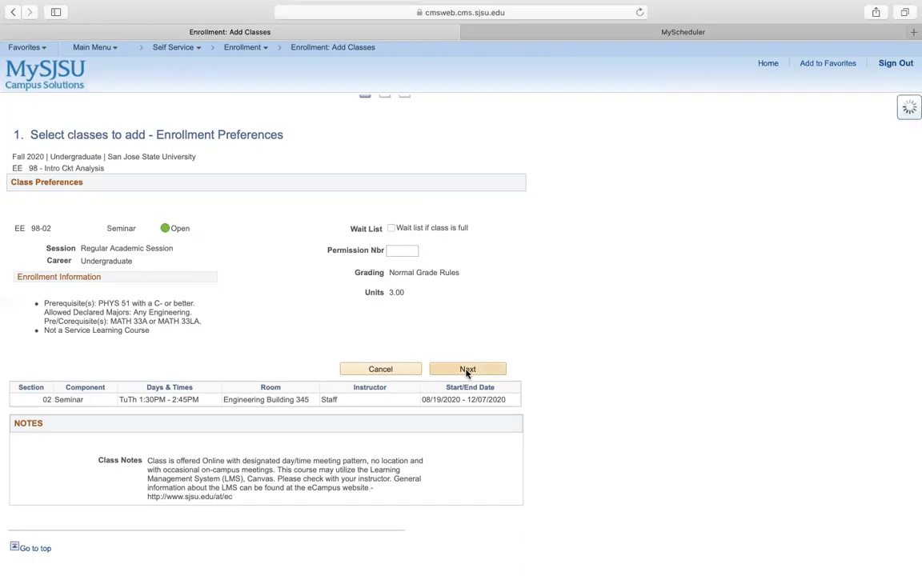
pyautogui.scroll(-3, 389, 400)
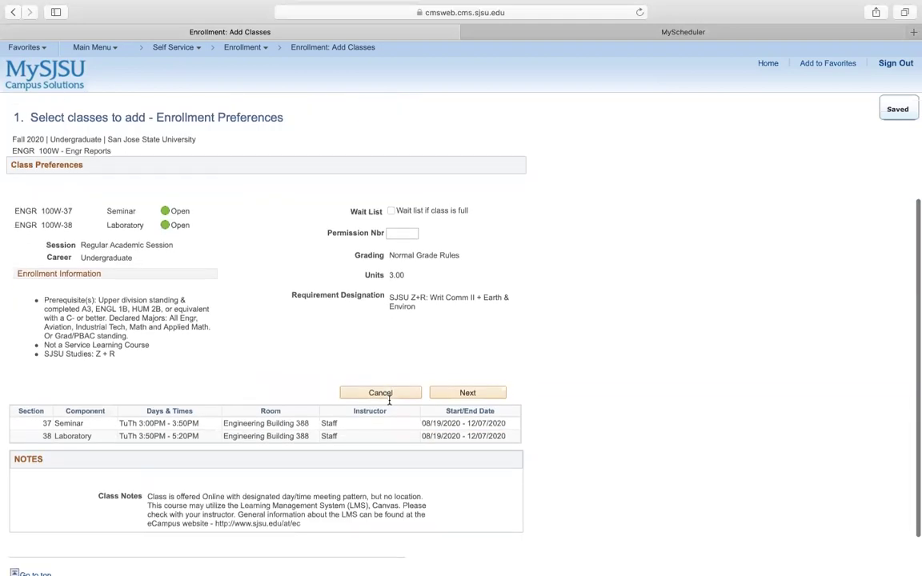
pyautogui.scroll(-1, 389, 400)
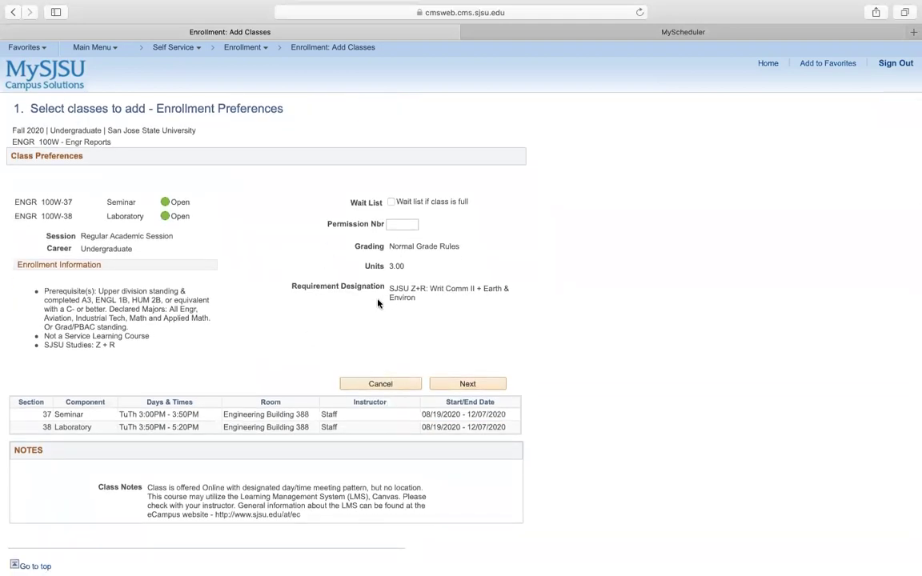
pyautogui.click(472, 385)
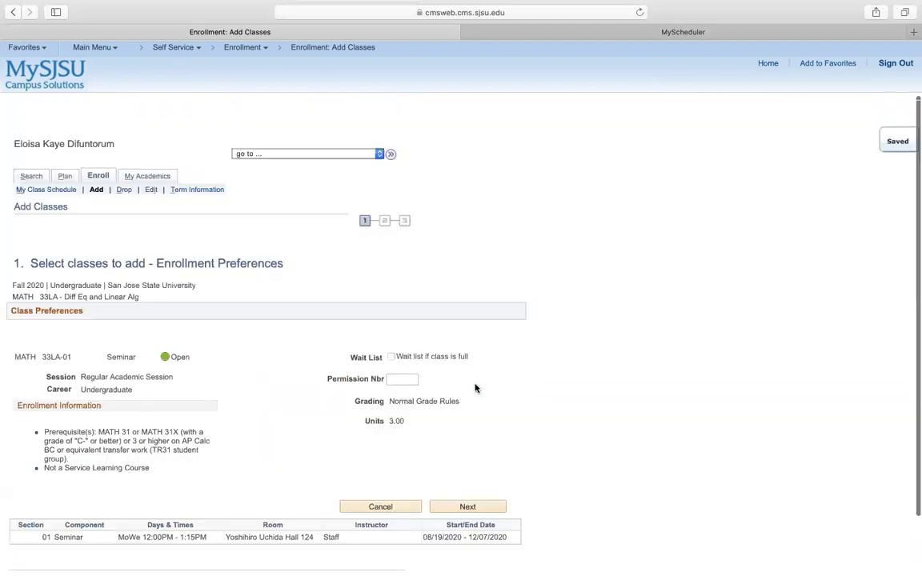
pyautogui.click(467, 506)
# Confirm RTVF 10 preferences and review the imported classes, EE 97-02 through RTVF 10-80, in the cart
pyautogui.click(468, 480)
pyautogui.scroll(-2, 470, 403)
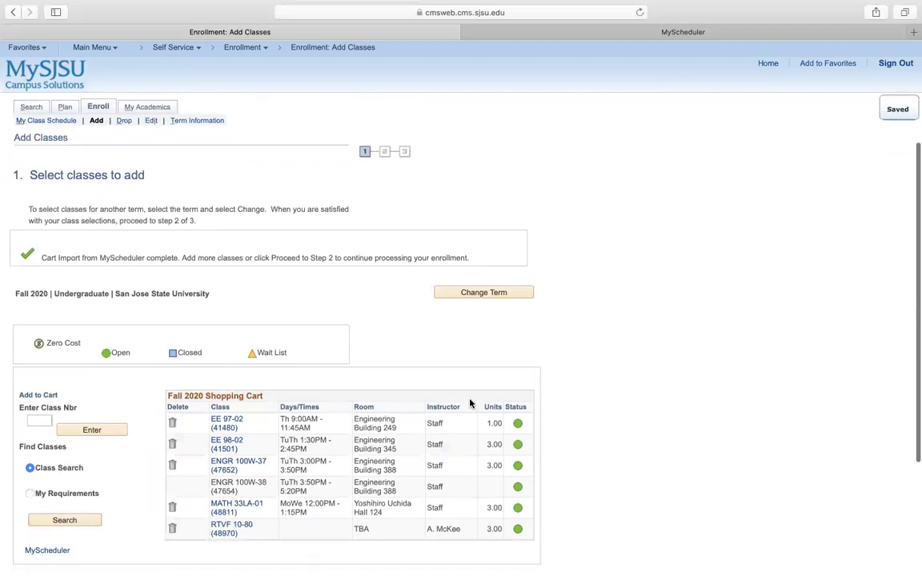
pyautogui.scroll(-2, 288, 350)
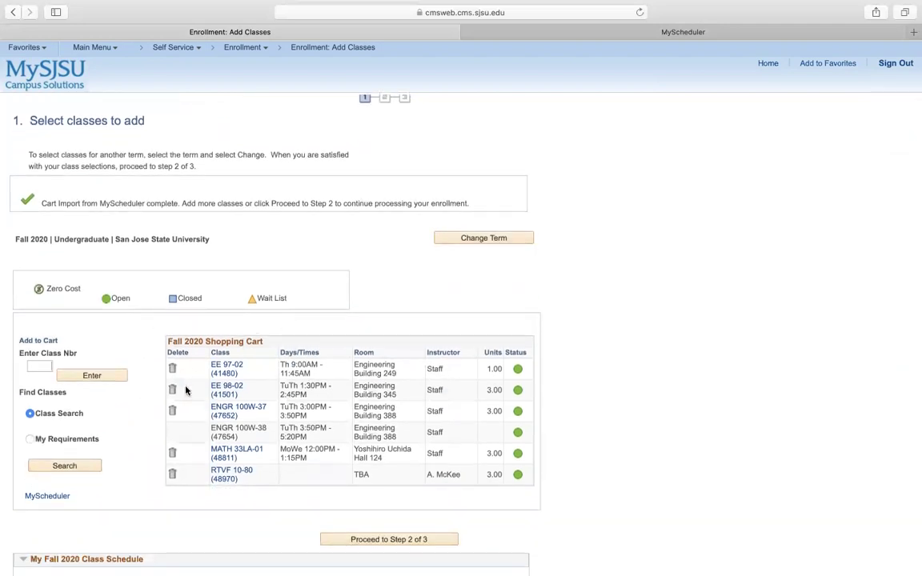
pyautogui.scroll(-1, 271, 345)
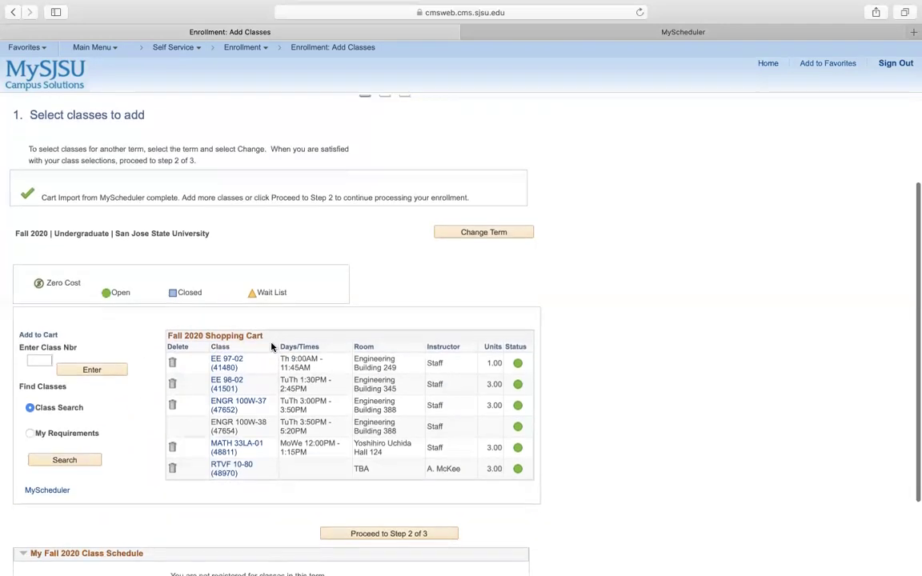
pyautogui.scroll(-2, 240, 340)
pyautogui.scroll(-1, 220, 360)
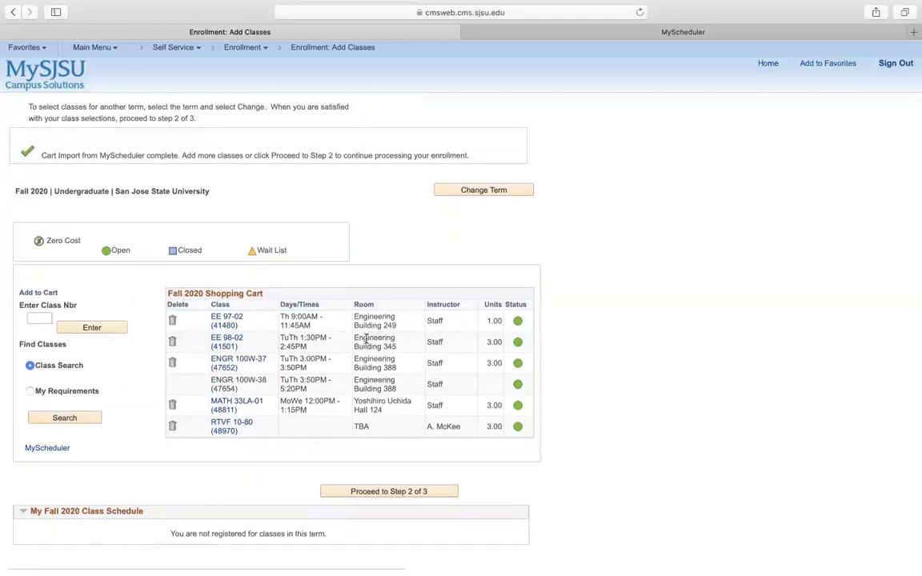
pyautogui.click(615, 32)
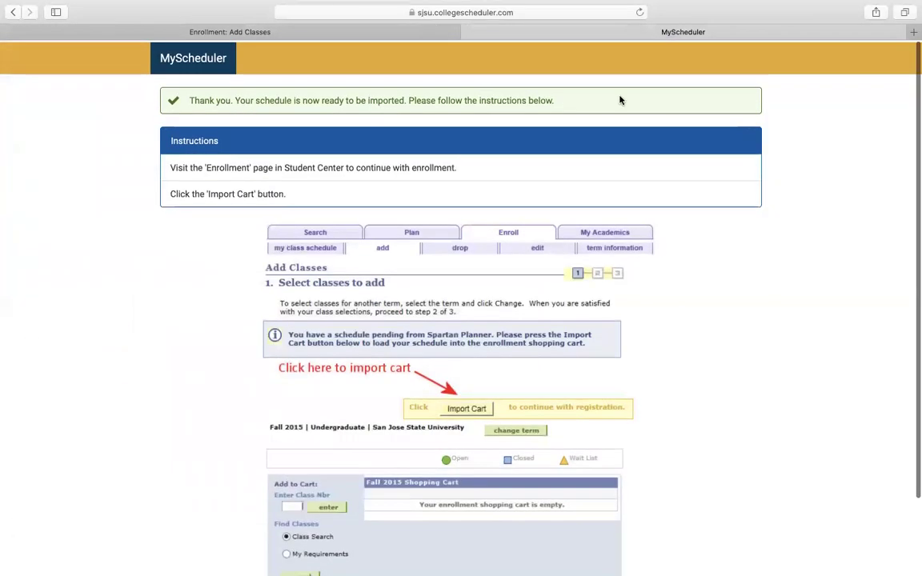
pyautogui.click(203, 33)
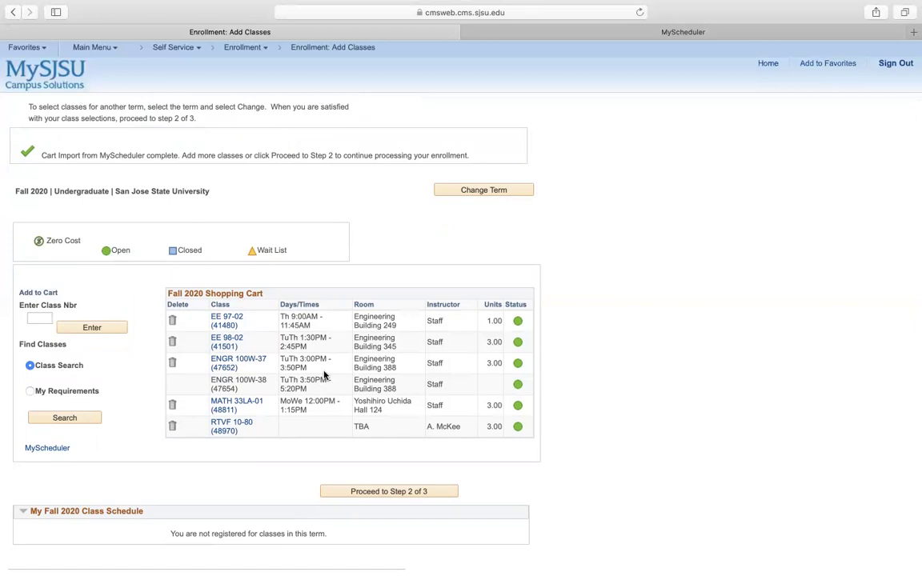
# Proceed to Step 2 of 3 and delete EE 97-02 and EE 98-02 from the Fall 2020 cart
pyautogui.click(395, 491)
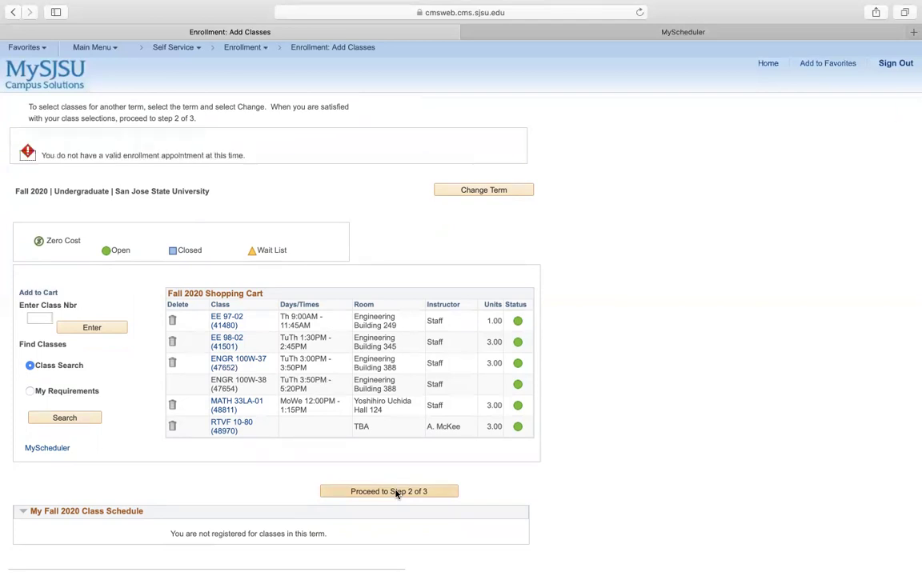
pyautogui.moveTo(254, 160); pyautogui.dragTo(46, 155)
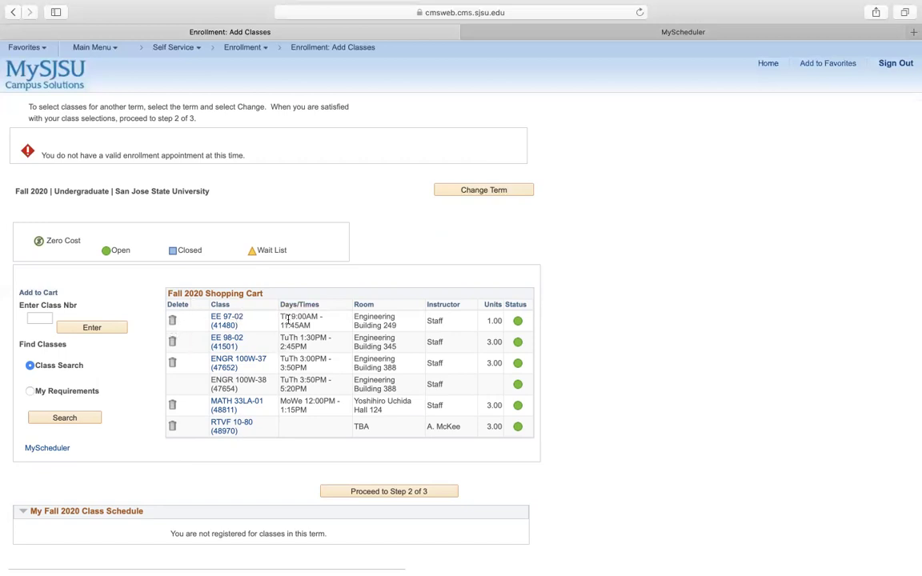
pyautogui.click(172, 322)
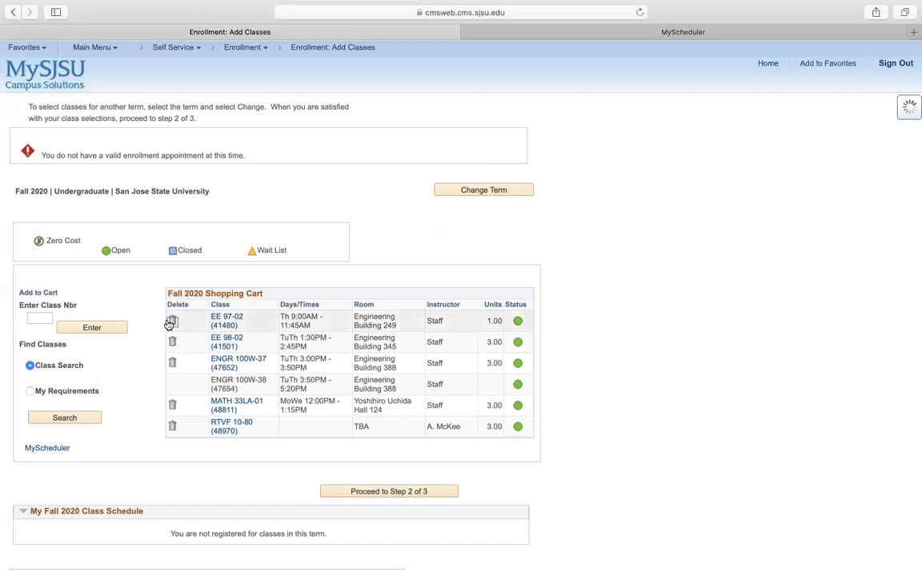
pyautogui.click(172, 280)
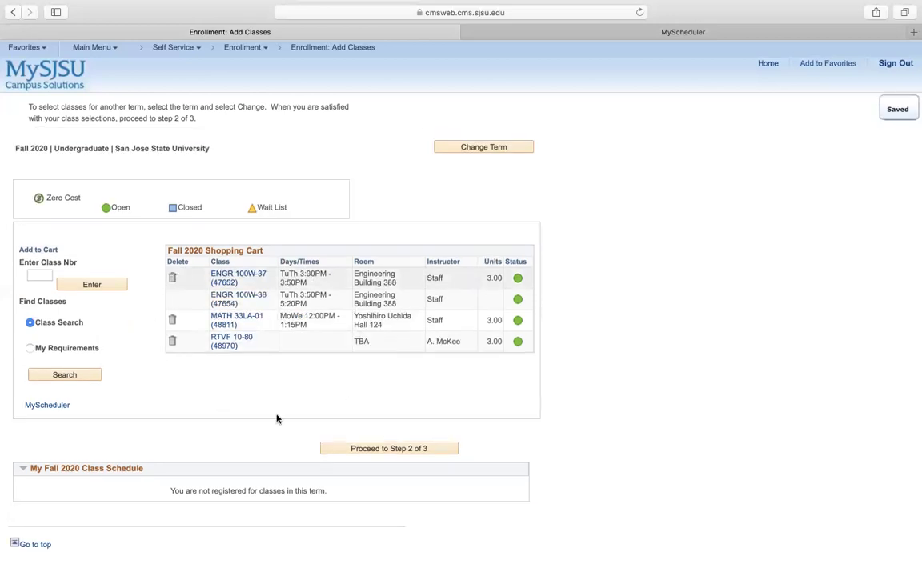
pyautogui.click(767, 64)
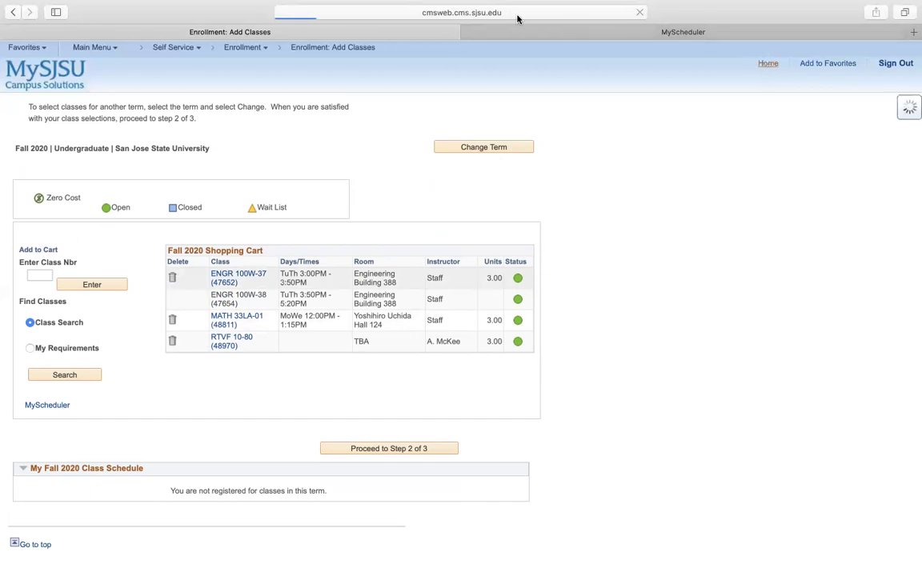
# Close the old MyScheduler tab and relaunch MyScheduler for Fall 2020 from Student Center
pyautogui.click(467, 32)
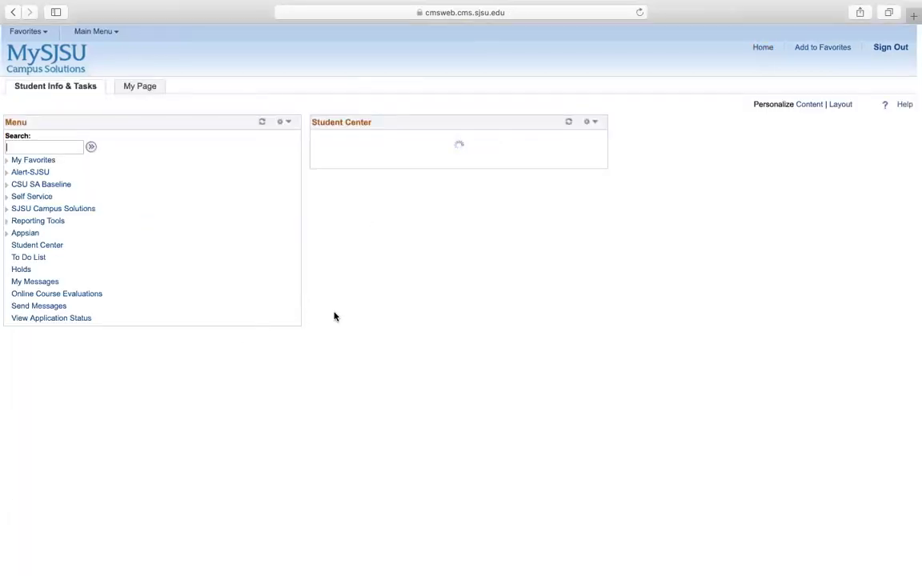
pyautogui.click(144, 370)
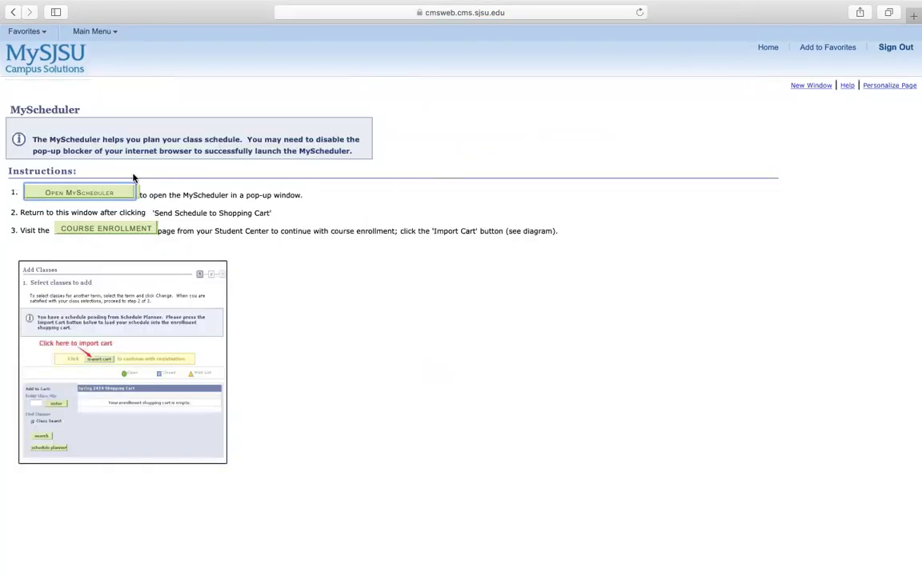
pyautogui.click(123, 193)
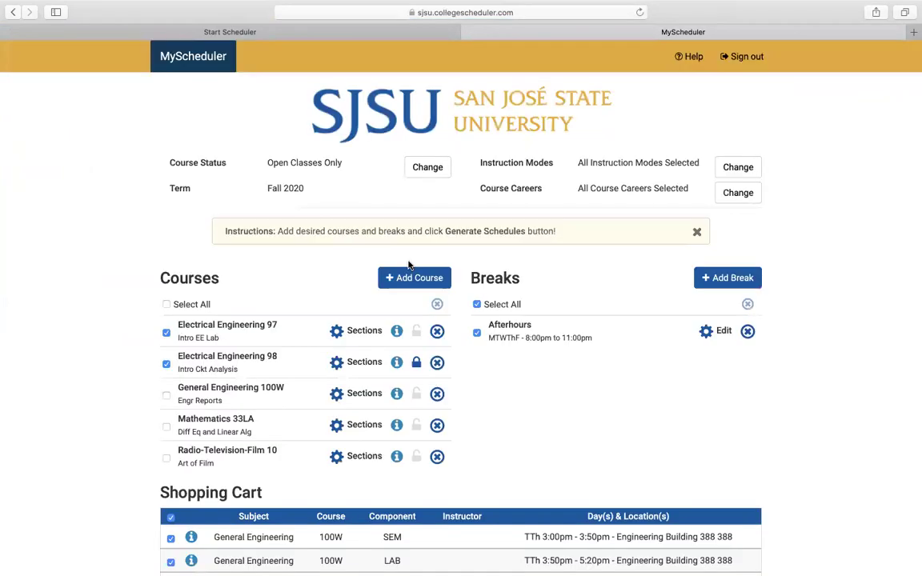
pyautogui.scroll(-2, 345, 396)
pyautogui.scroll(-1, 347, 402)
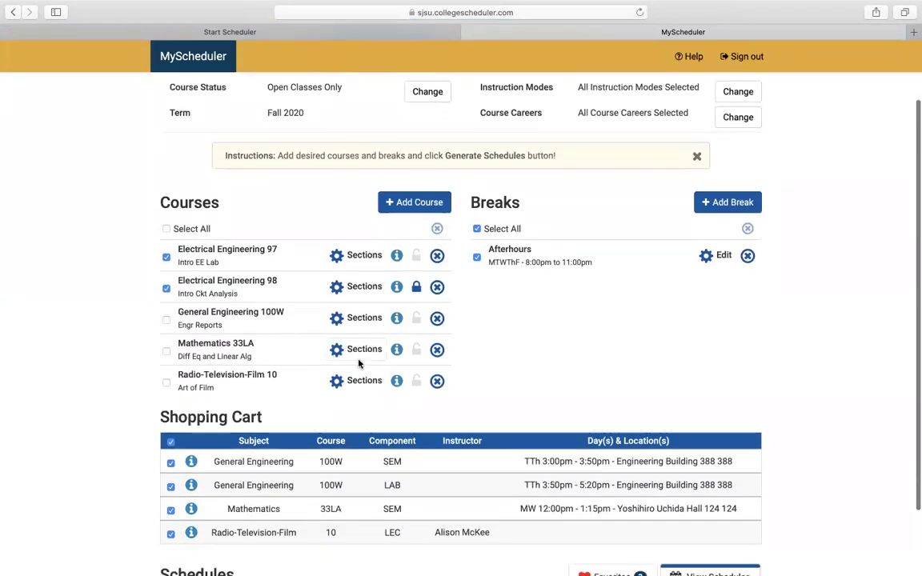
# Keep Electrical Engineering 98 locked by cancelling the unlock prompt, then generate 10 new schedules
pyautogui.click(417, 268)
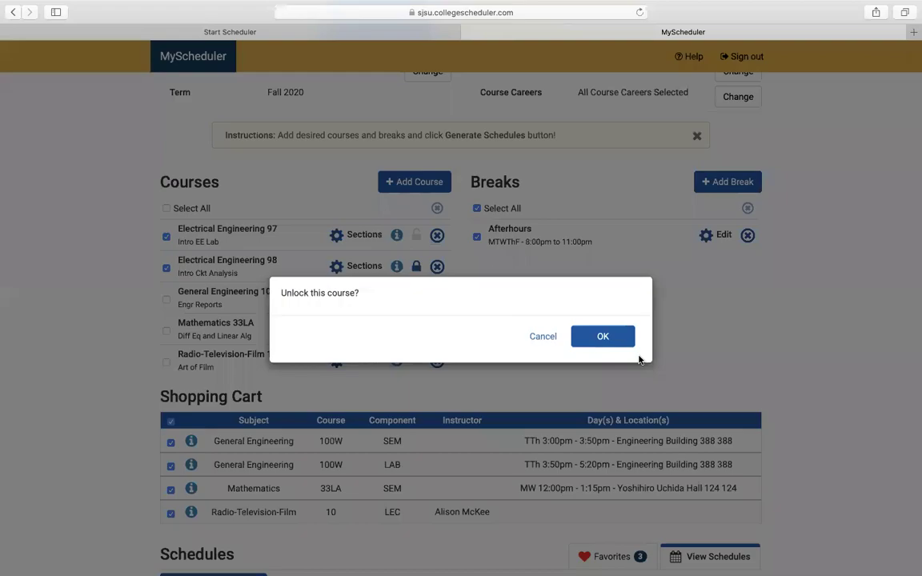
pyautogui.click(610, 340)
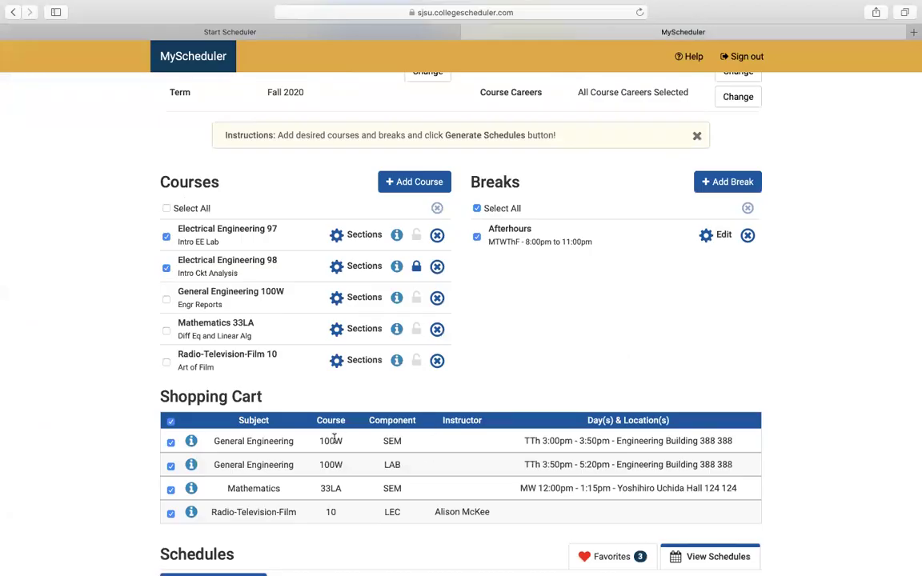
pyautogui.scroll(-2, 333, 437)
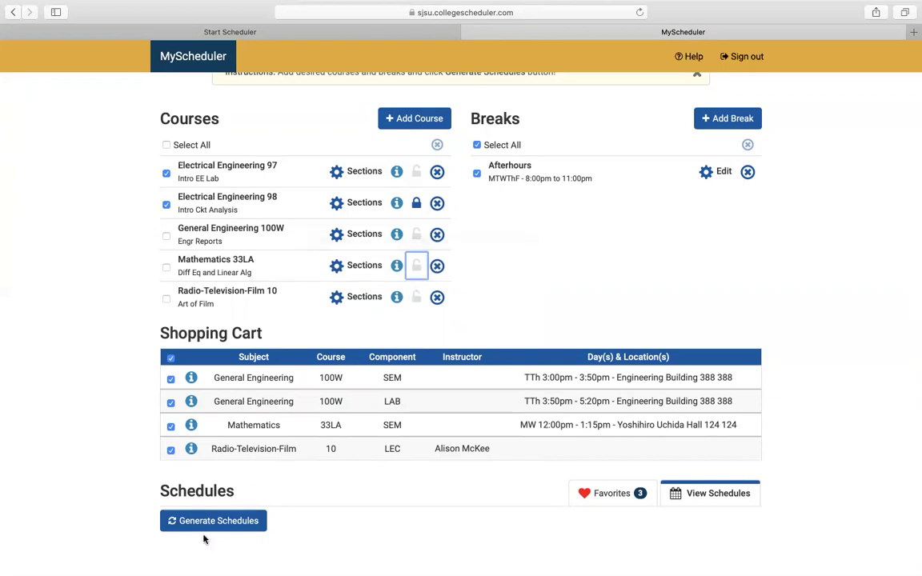
pyautogui.click(183, 521)
pyautogui.scroll(-3, 369, 422)
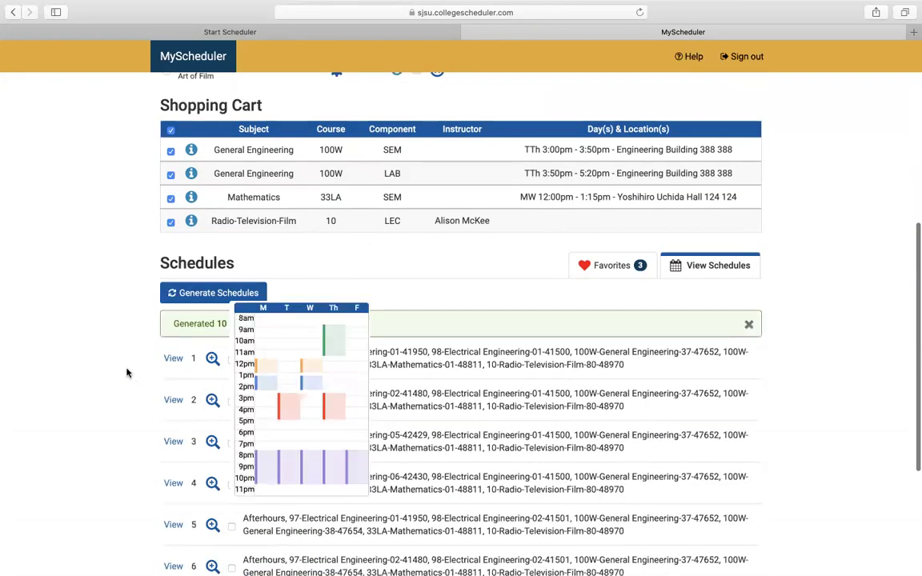
# Open the first generated schedule and lock EE 98 section 01 (41500), narrowing results to 4
pyautogui.click(172, 358)
pyautogui.scroll(-10, 270, 464)
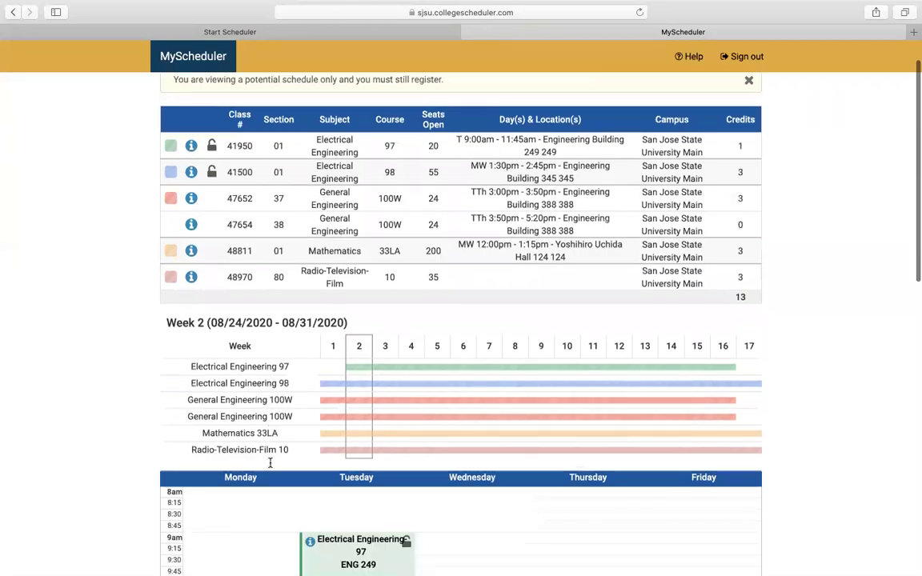
pyautogui.scroll(10, 271, 466)
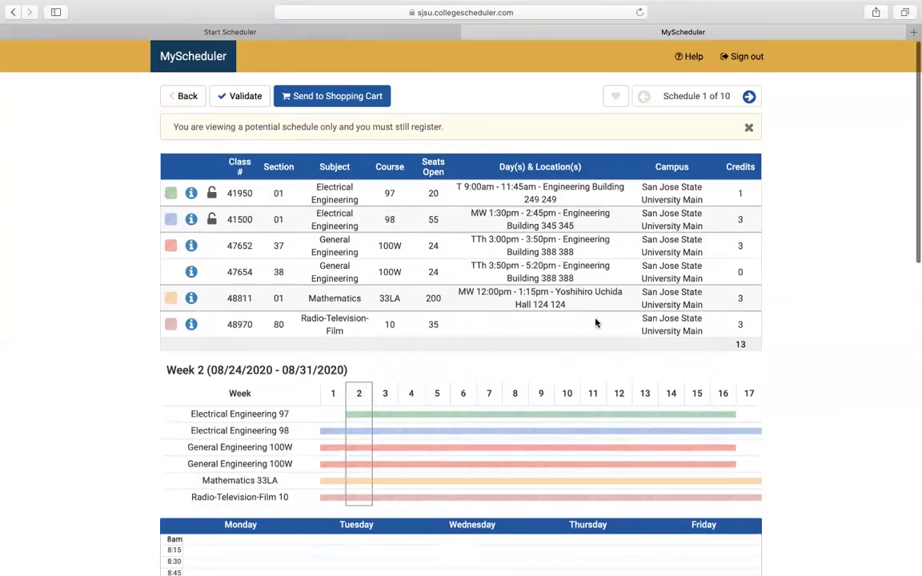
pyautogui.scroll(-1, 549, 354)
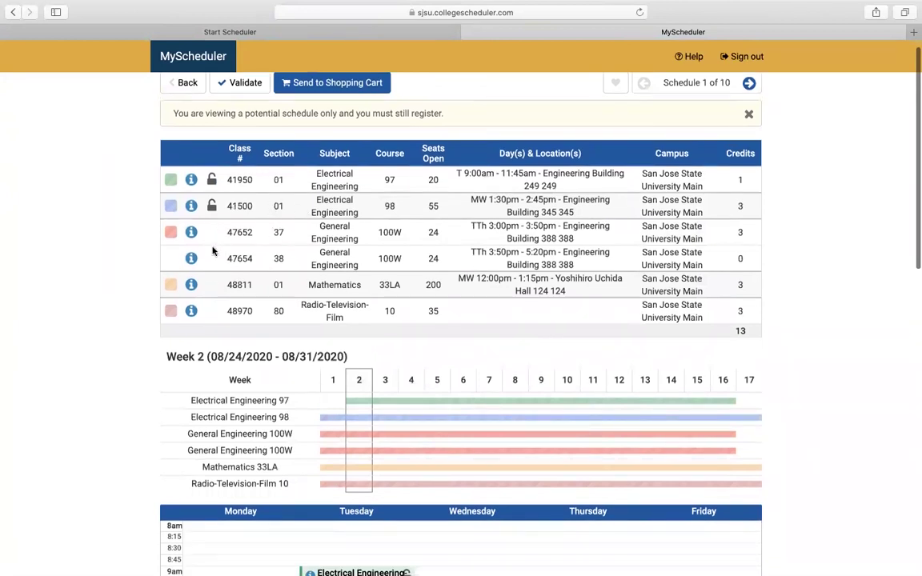
pyautogui.click(208, 206)
pyautogui.scroll(-10, 391, 252)
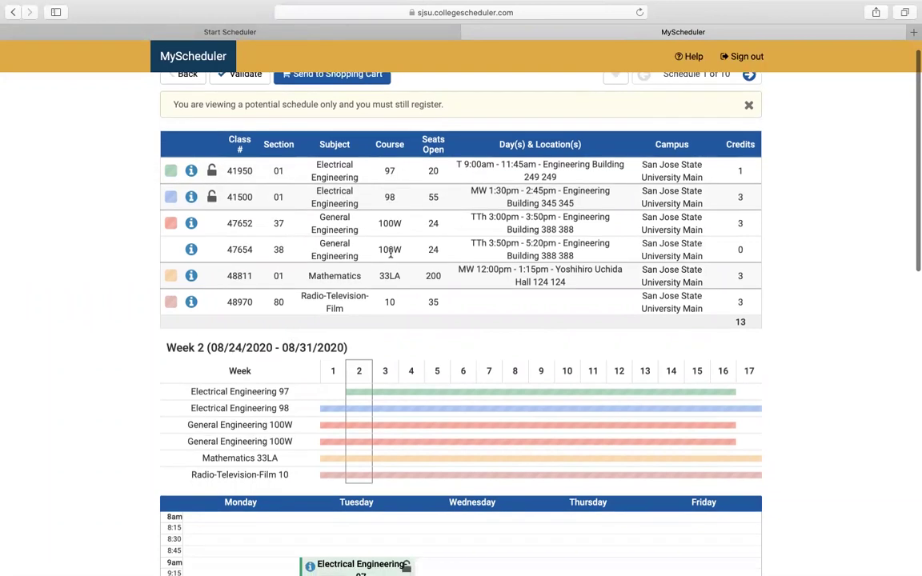
pyautogui.scroll(10, 392, 256)
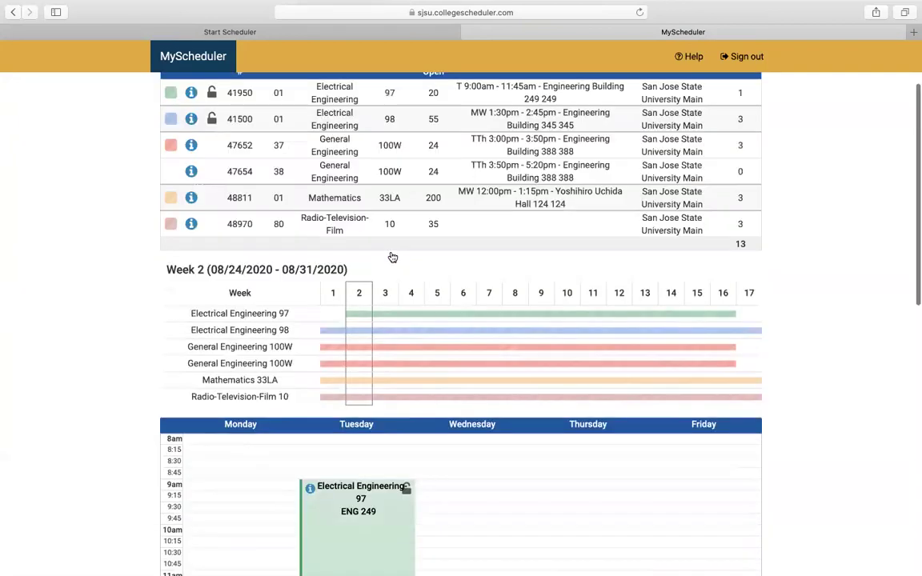
# Page through the remaining schedules to Schedule 4 of 4, with EE 97 on Friday afternoon
pyautogui.click(748, 97)
pyautogui.scroll(-12, 562, 210)
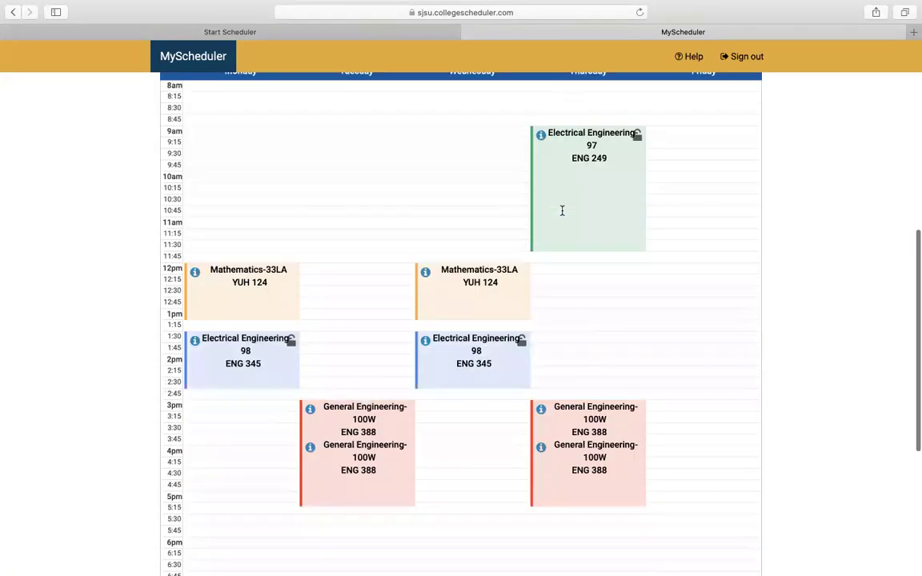
pyautogui.scroll(12, 562, 209)
pyautogui.click(749, 81)
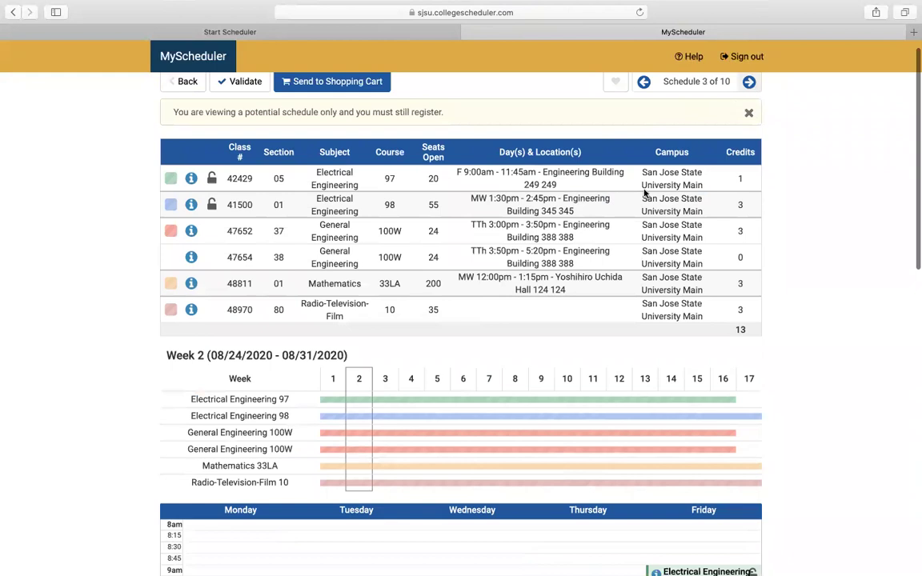
pyautogui.scroll(-3, 605, 234)
pyautogui.scroll(-5, 606, 234)
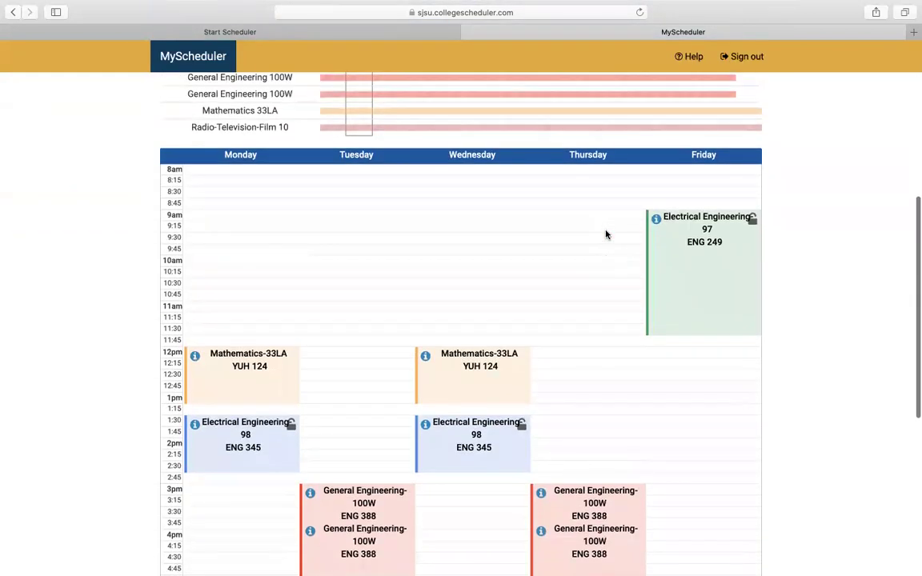
pyautogui.scroll(8, 605, 234)
pyautogui.scroll(-7, 605, 234)
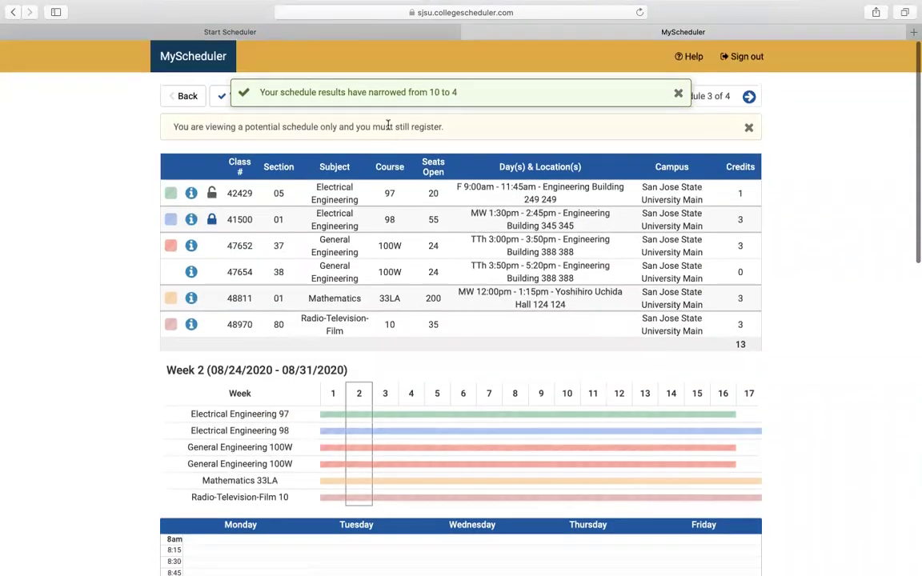
pyautogui.click(750, 97)
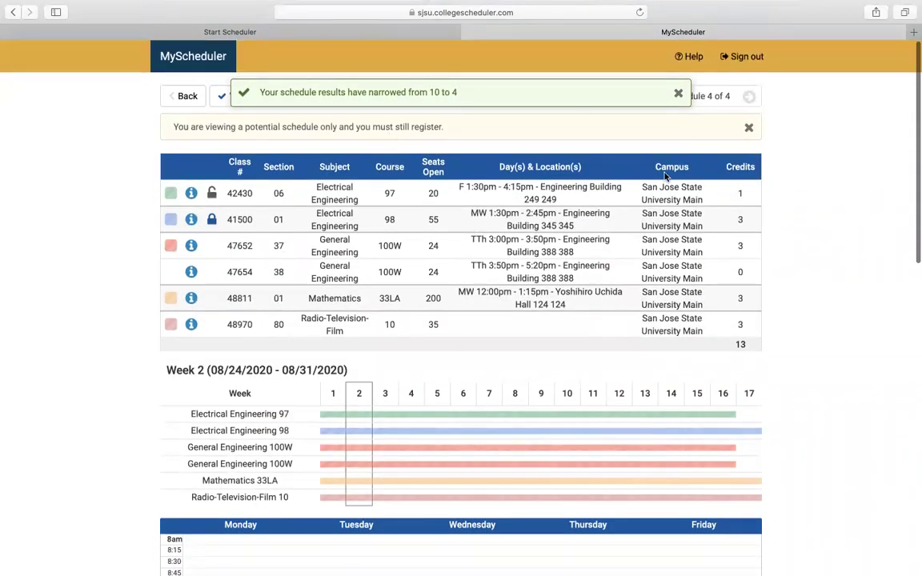
pyautogui.scroll(-10, 664, 176)
pyautogui.scroll(13, 664, 176)
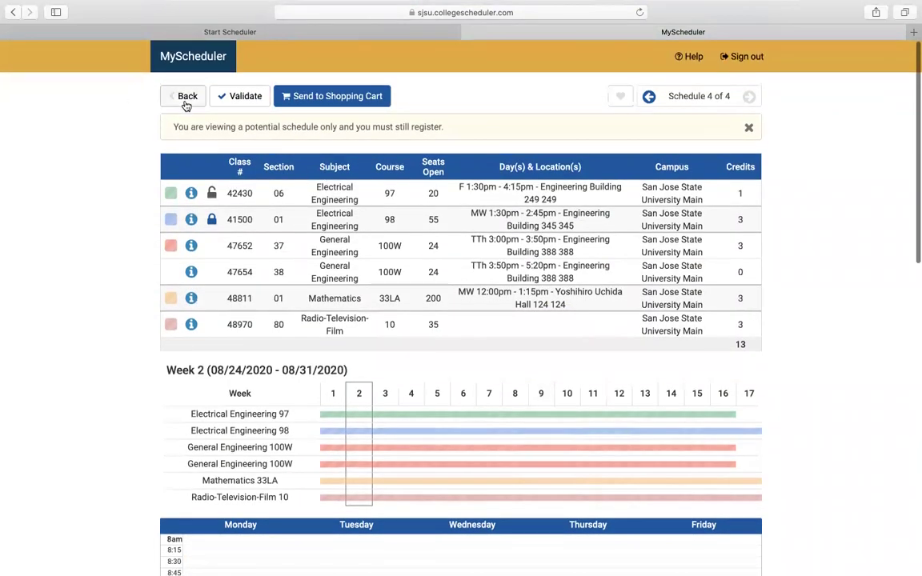
# Go back to the course selection page and open the Mathematics 33LA section list
pyautogui.click(181, 97)
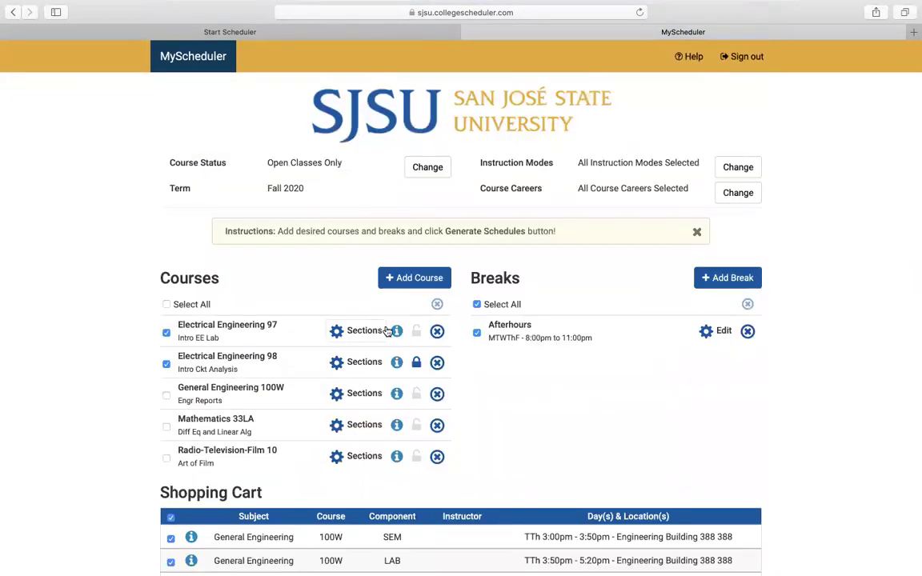
pyautogui.scroll(-1, 484, 410)
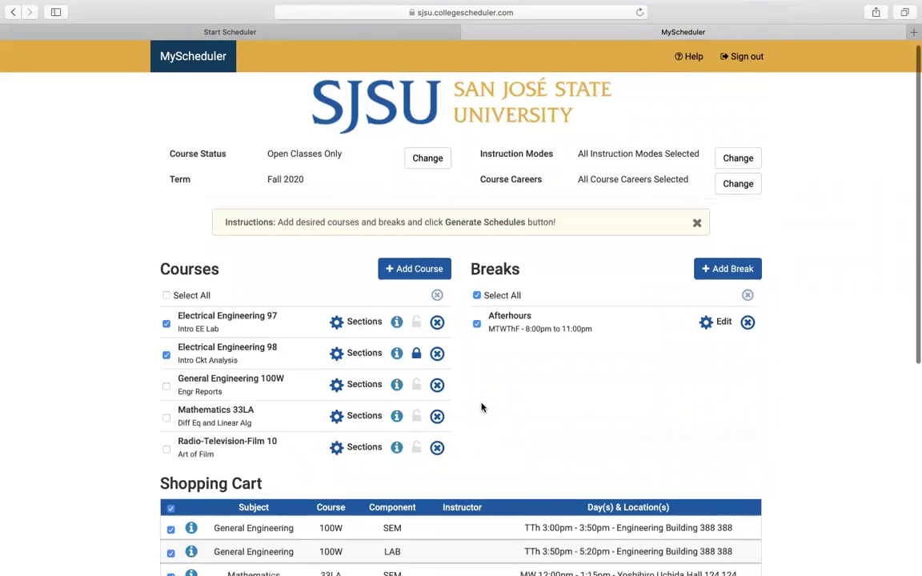
pyautogui.click(366, 410)
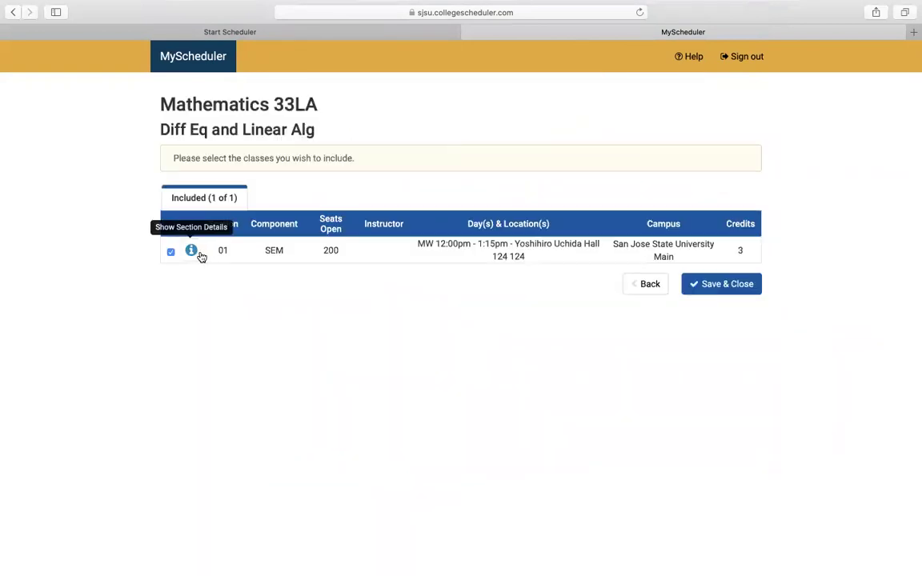
pyautogui.click(638, 294)
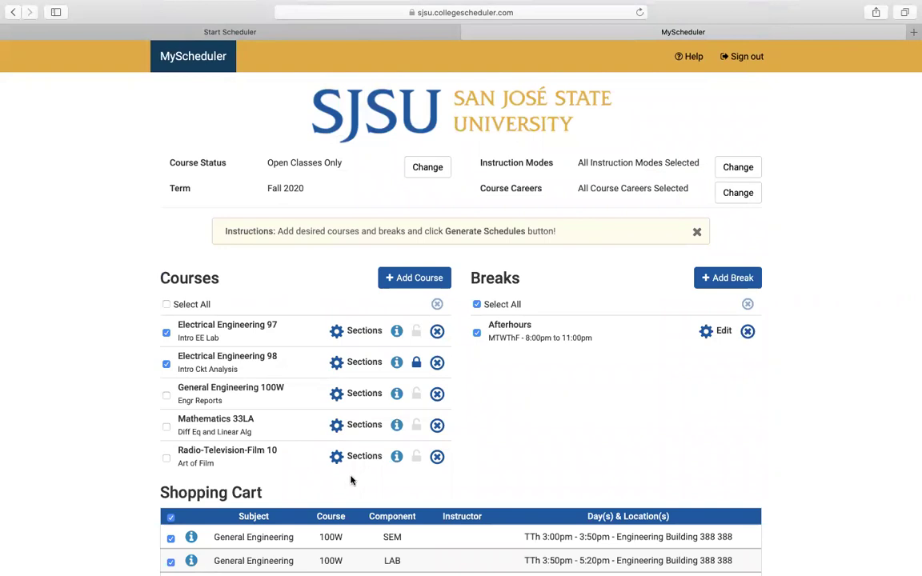
# Review the Mathematics 33LA section details, including its consent requirement, then return to courses
pyautogui.click(362, 425)
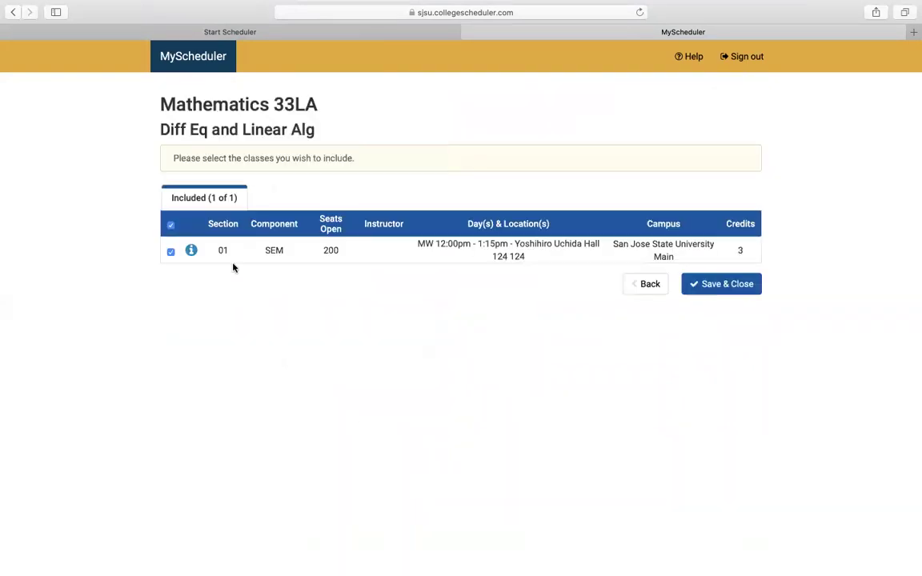
pyautogui.click(191, 250)
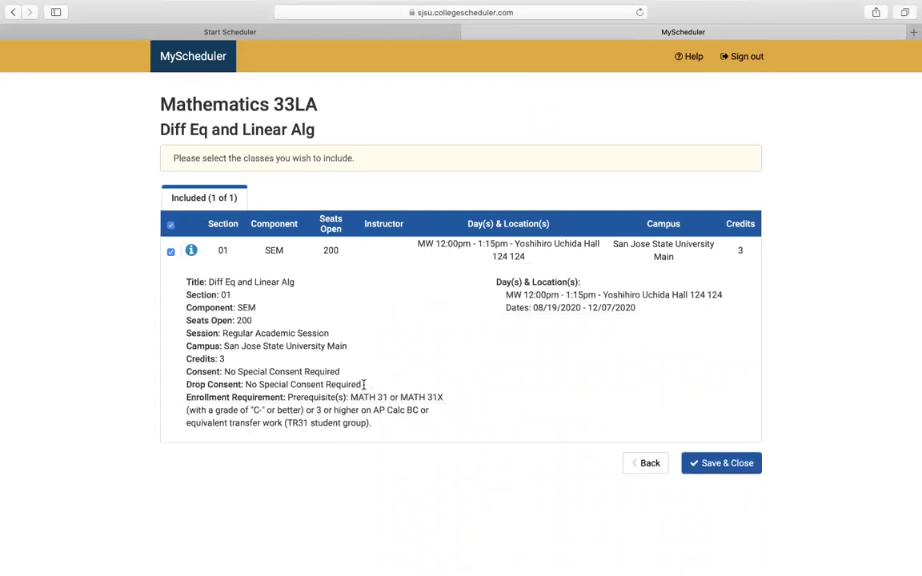
pyautogui.moveTo(339, 372); pyautogui.dragTo(227, 369)
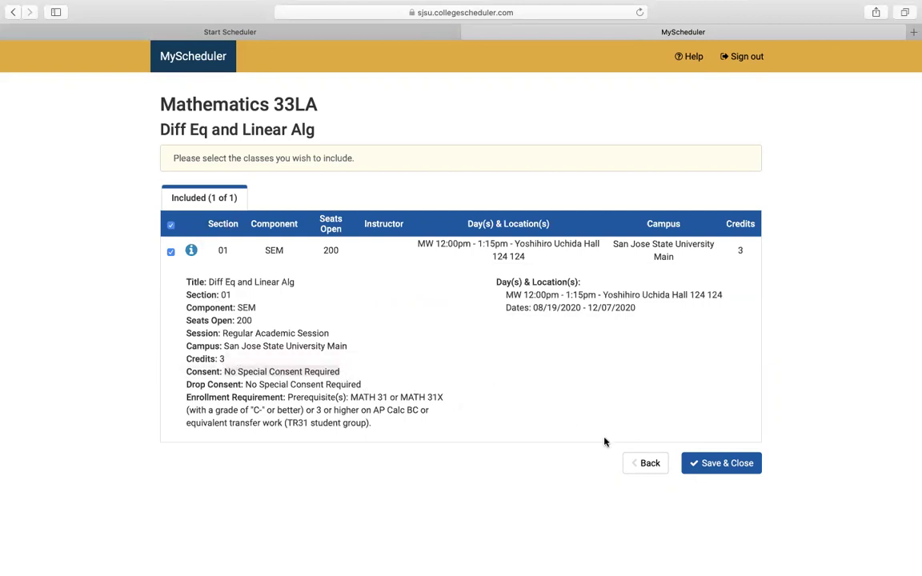
pyautogui.click(348, 374)
pyautogui.click(650, 465)
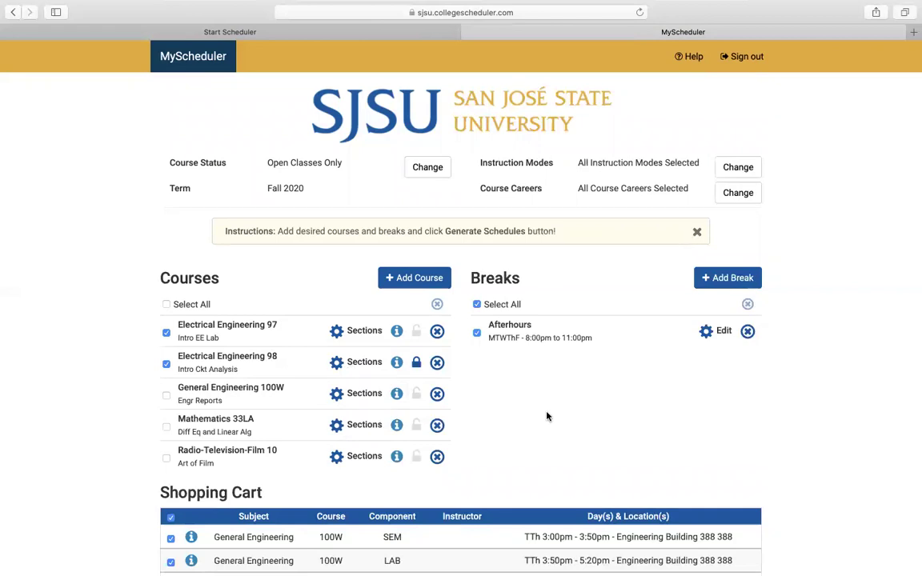
# Return to the MyScheduler tab and open schedule 1 from the generated list
pyautogui.click(301, 32)
pyautogui.click(509, 36)
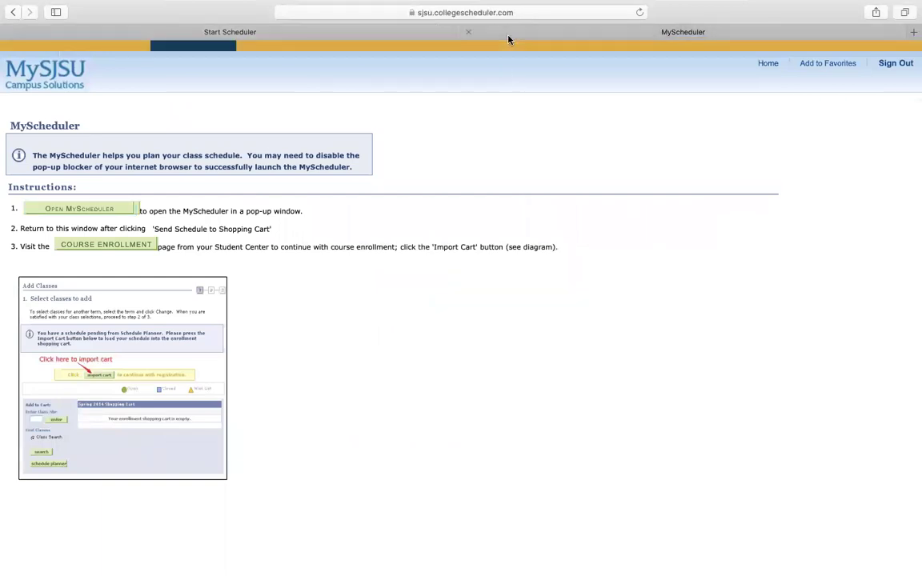
pyautogui.scroll(-3, 232, 422)
pyautogui.scroll(-3, 232, 423)
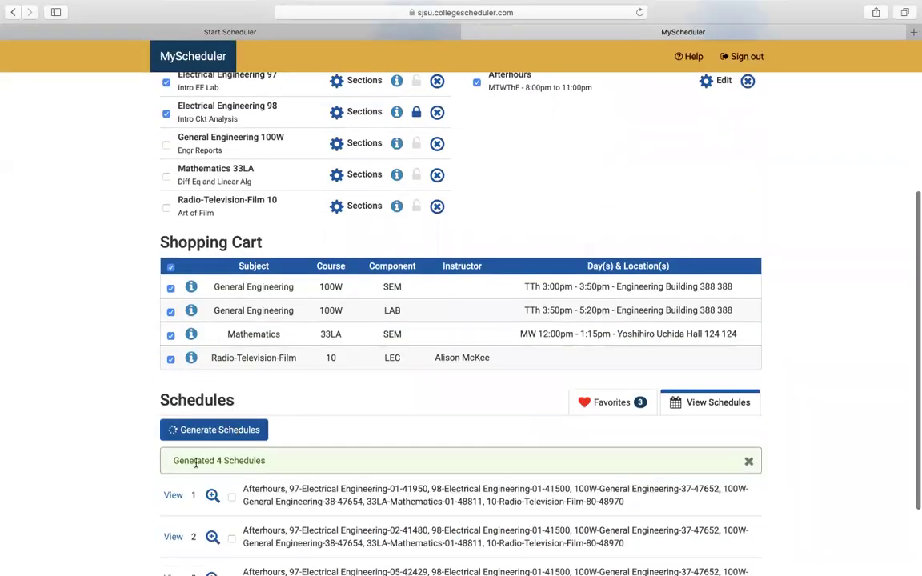
pyautogui.click(176, 502)
pyautogui.click(171, 530)
# Send Schedule 1 of 4, with EE 97 Tuesday morning, to the shopping cart and confirm
pyautogui.scroll(-5, 233, 472)
pyautogui.scroll(-2, 233, 472)
pyautogui.scroll(5, 233, 472)
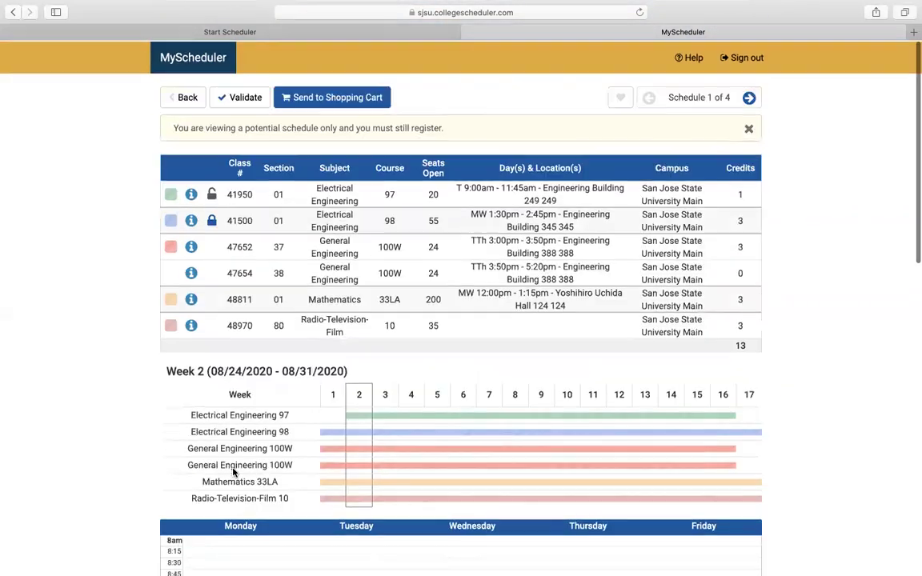
pyautogui.scroll(-6, 233, 472)
pyautogui.scroll(-2, 232, 472)
pyautogui.scroll(5, 233, 472)
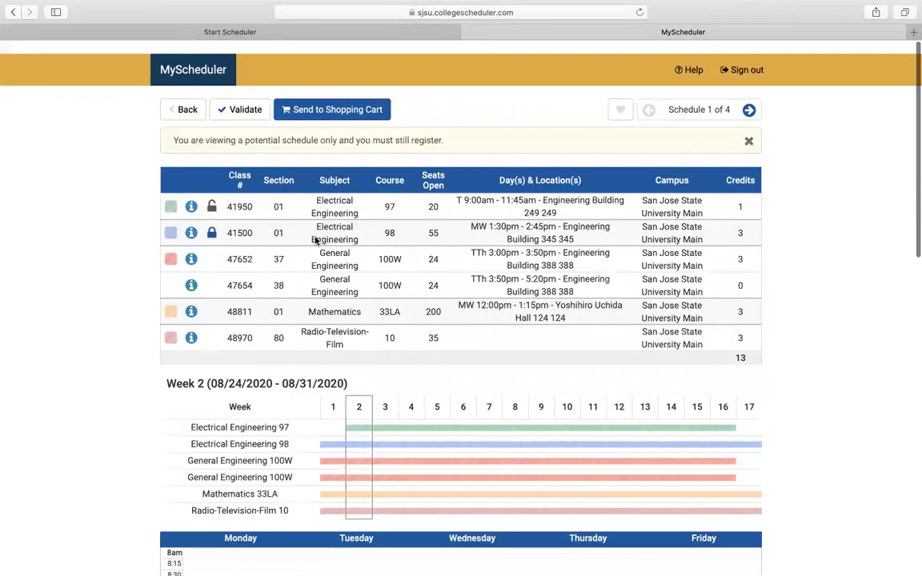
pyautogui.click(371, 96)
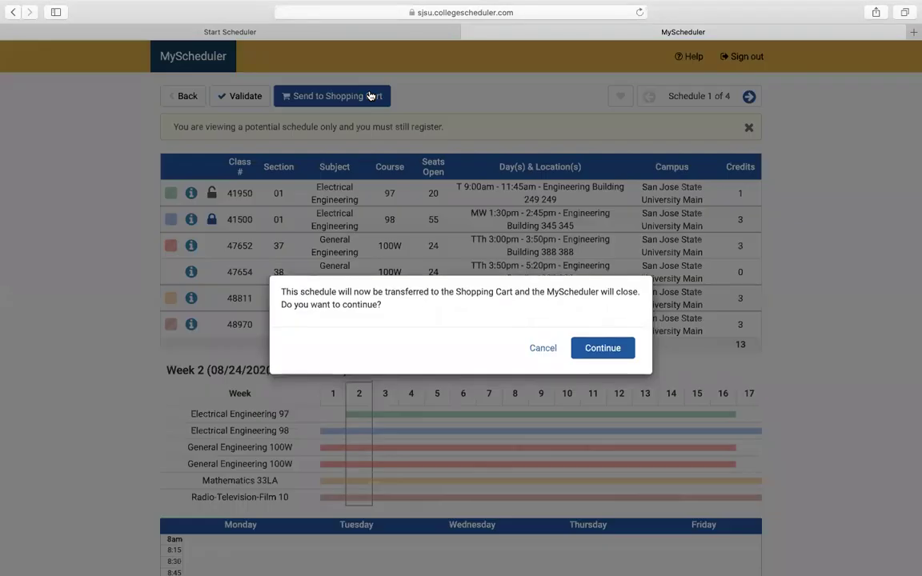
pyautogui.click(601, 350)
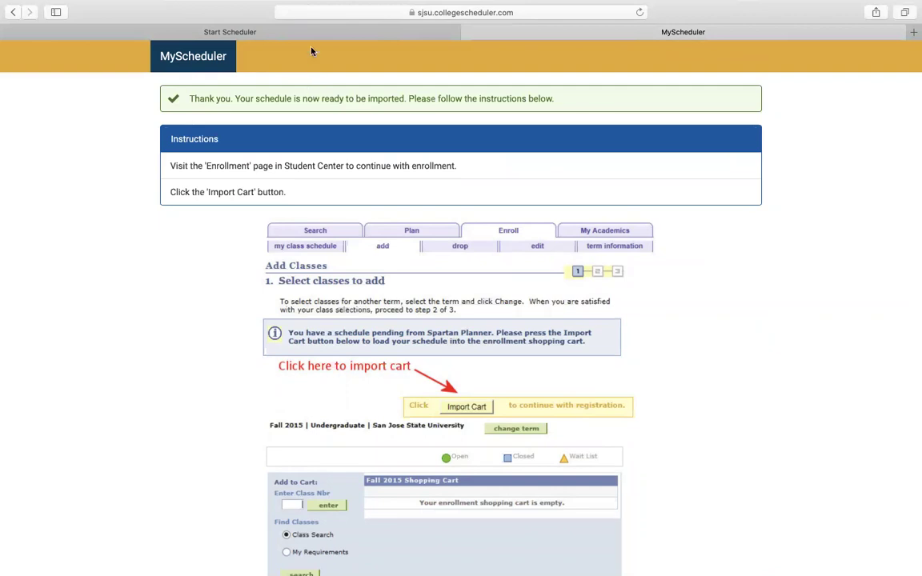
# From the MySJSU home page, go to Student Center enrollment and import the MyScheduler cart
pyautogui.click(275, 31)
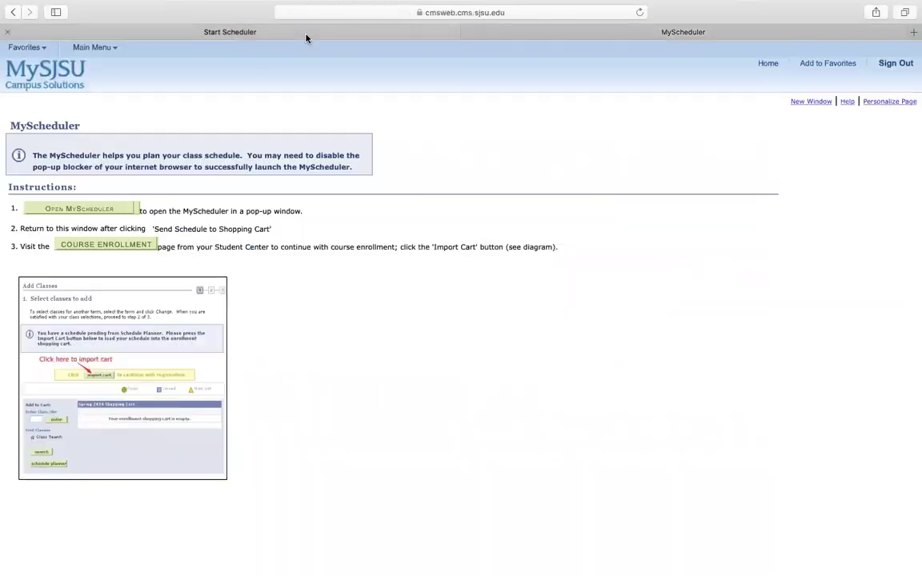
pyautogui.click(765, 66)
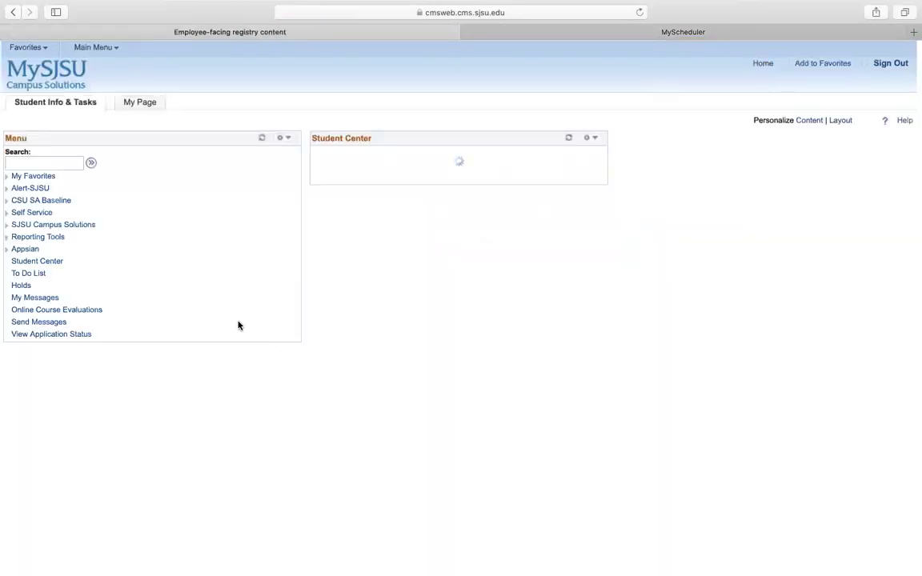
pyautogui.click(130, 357)
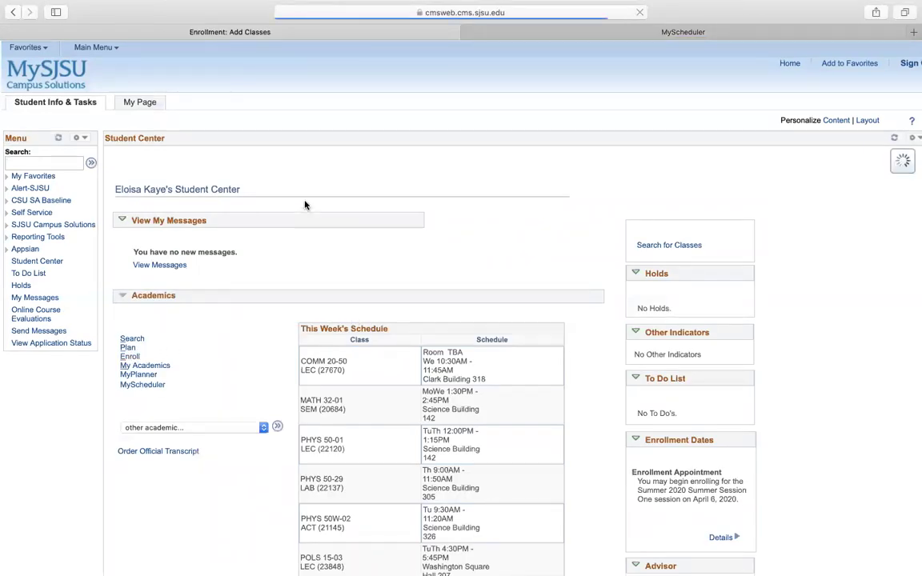
pyautogui.click(224, 368)
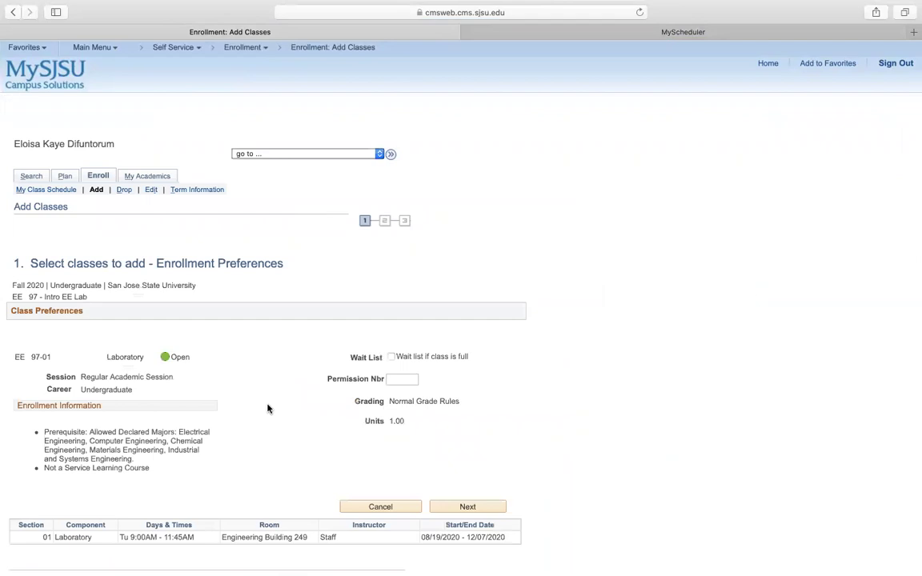
# Wait-list EE 97-01 if full, then accept the EE 97 and EE 98 preferences to finish importing
pyautogui.scroll(-2, 304, 350)
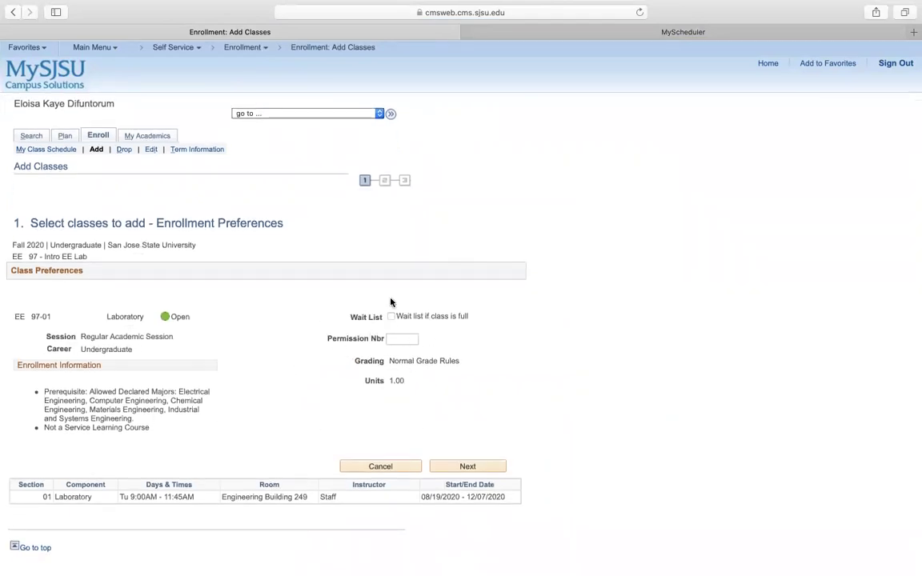
pyautogui.click(390, 316)
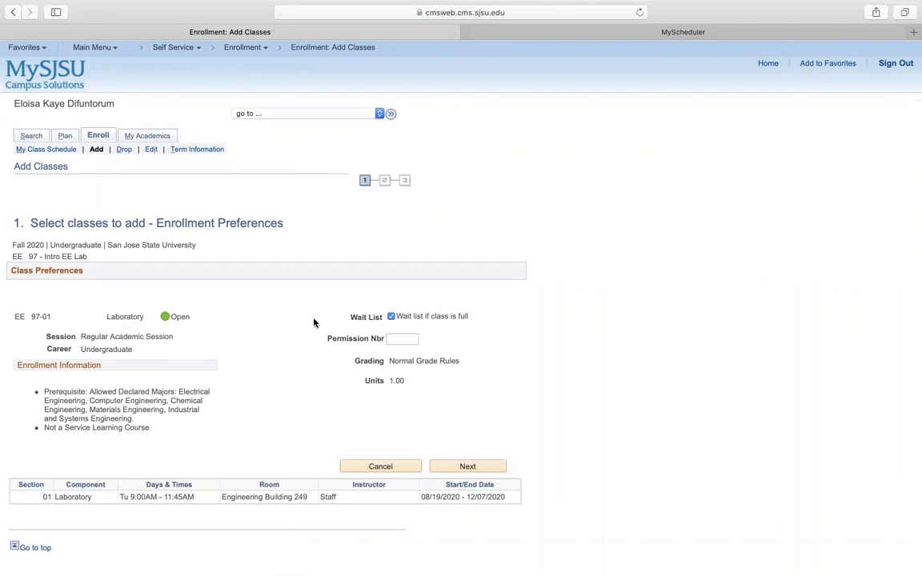
pyautogui.click(447, 463)
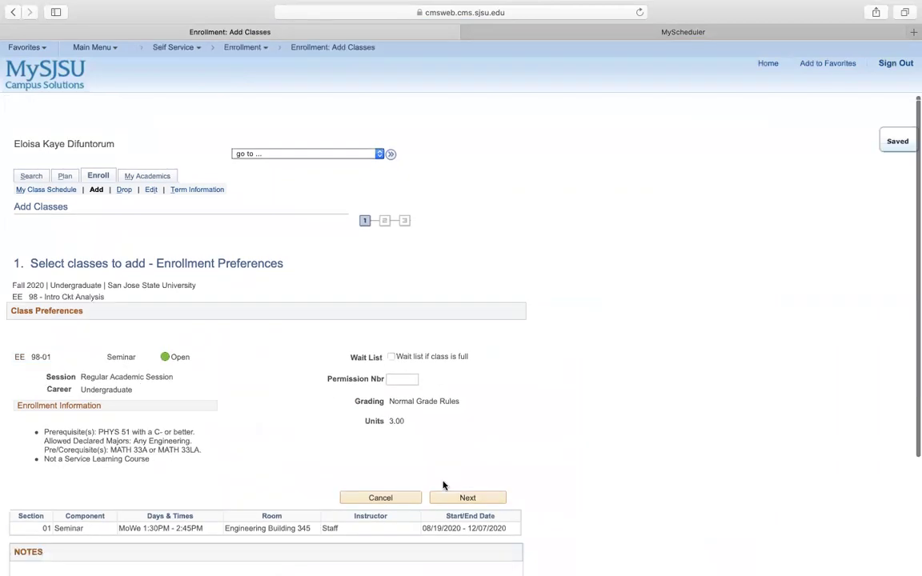
pyautogui.click(447, 498)
pyautogui.scroll(-3, 405, 379)
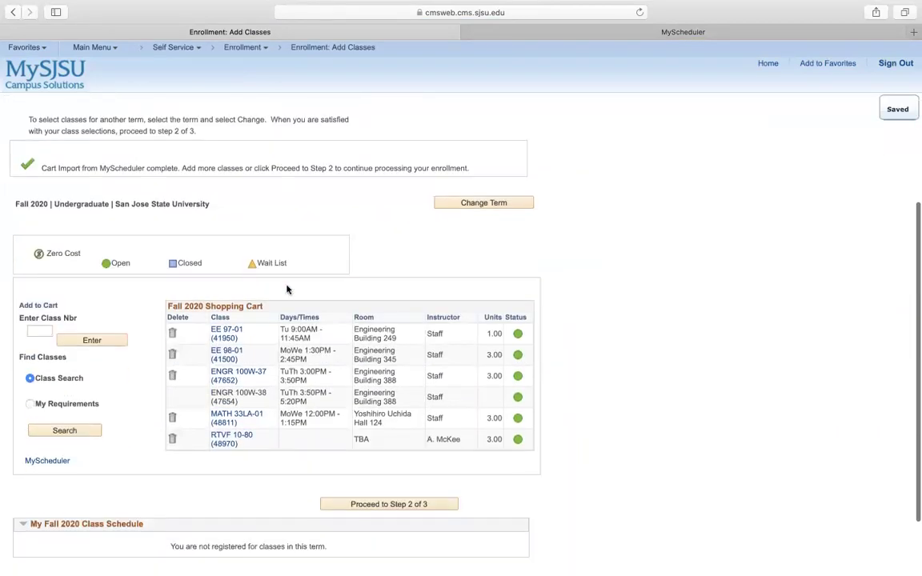